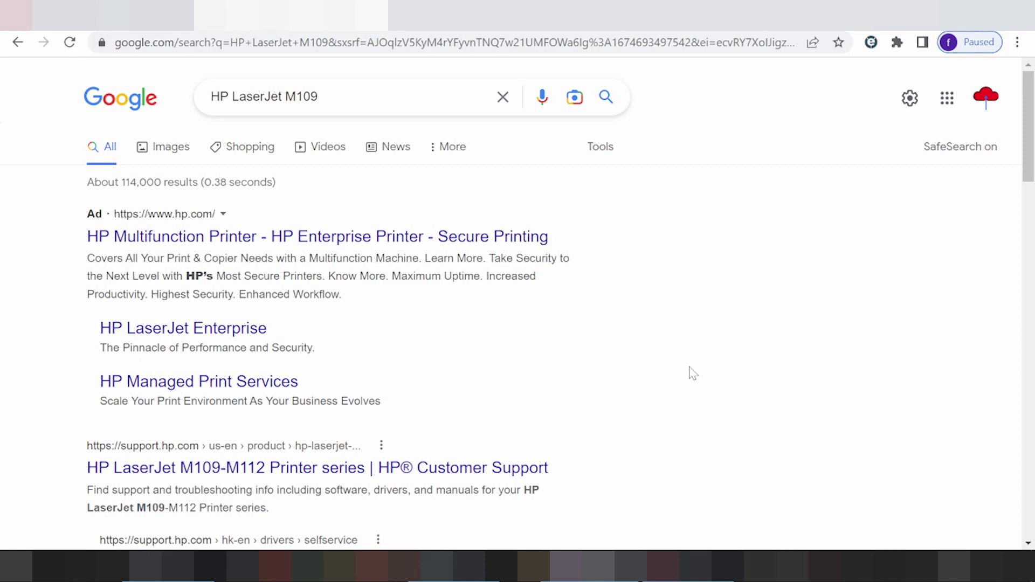
# Step: Search Google for 'HP LaserJet M109 driver download' and scroll through the results
pyautogui.click(318, 96)
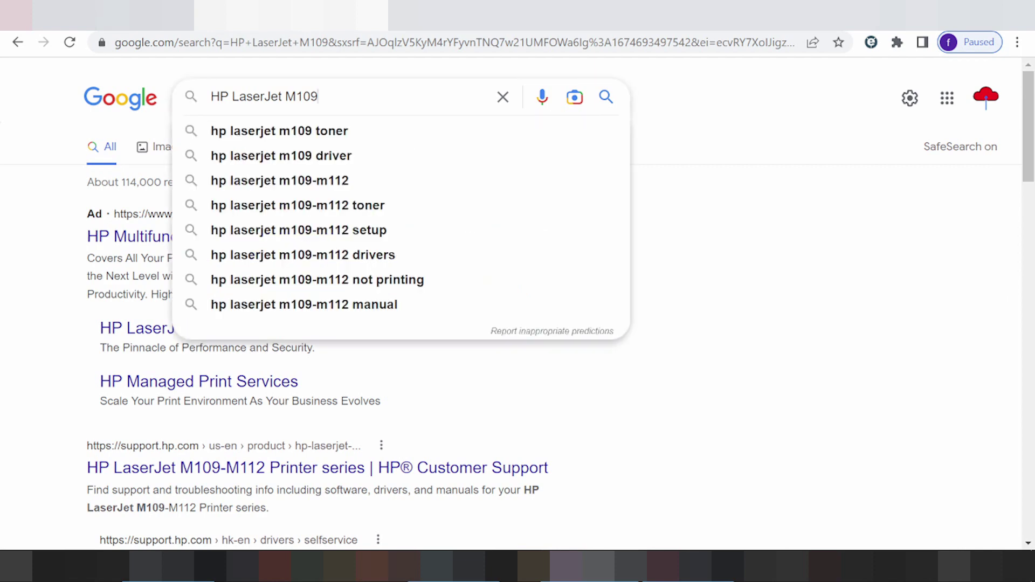
pyautogui.write('driver down')
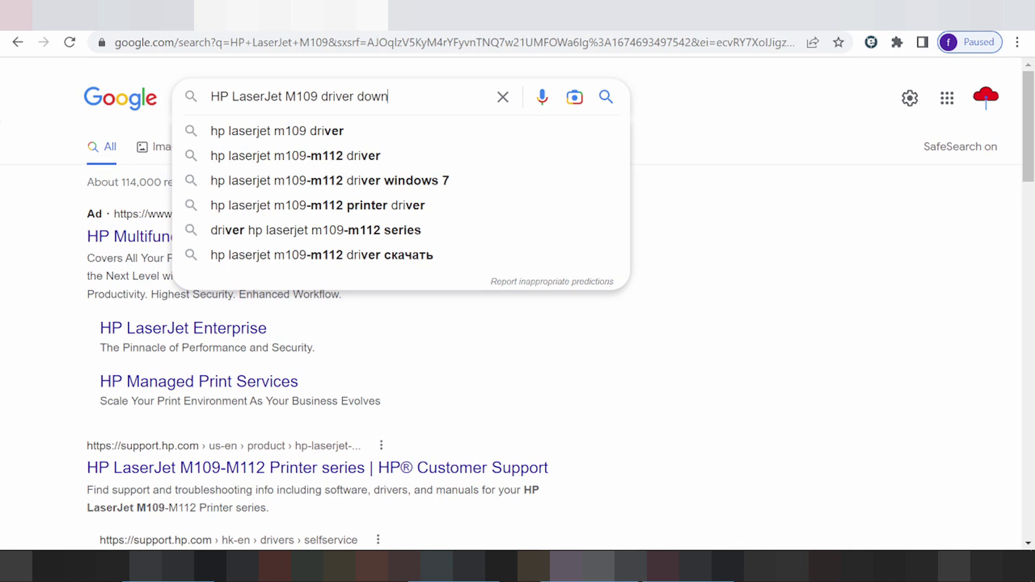
pyautogui.write('load')
pyautogui.press('Return')
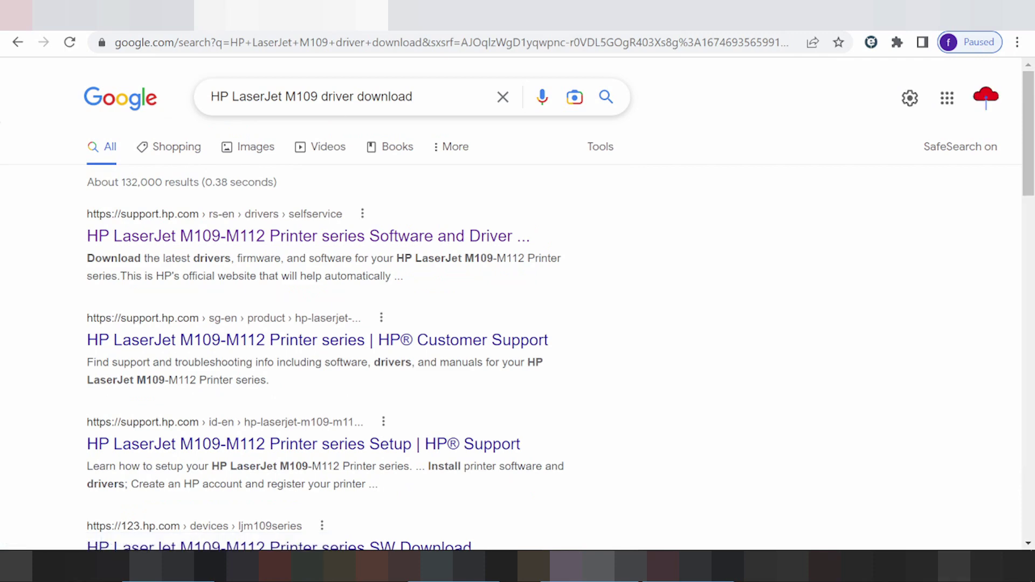
pyautogui.scroll(-1, 344, 143)
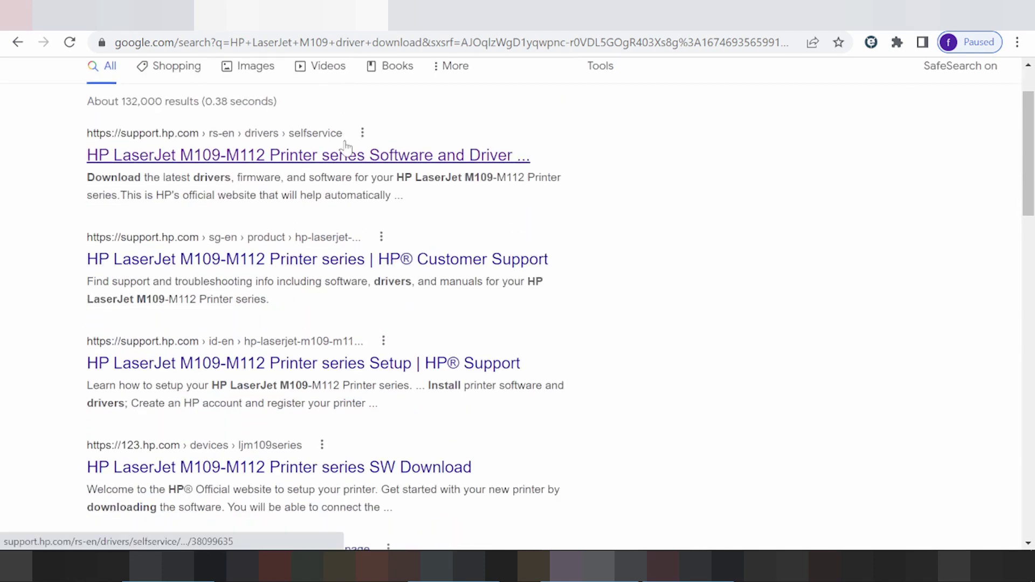
pyautogui.scroll(-3, 346, 147)
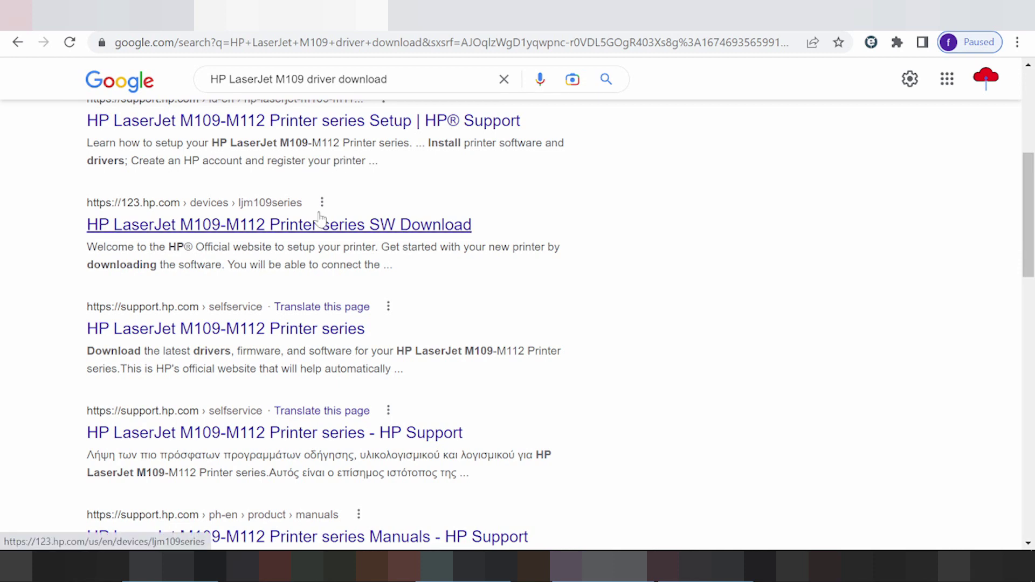
pyautogui.scroll(4, 319, 214)
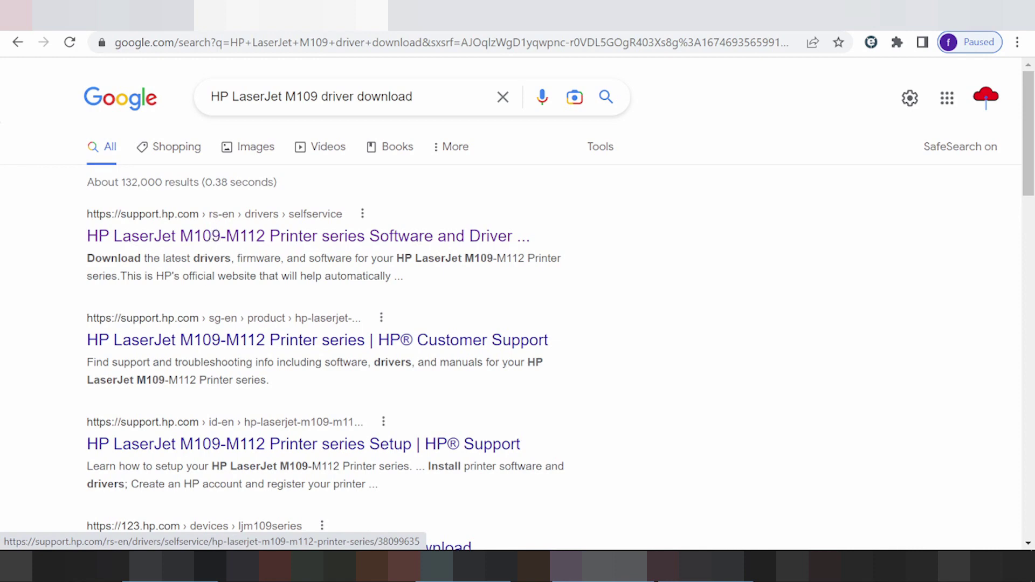
# Step: Open the support.hp.com M109-M112 software and drivers result and close the Information panel
pyautogui.click(180, 248)
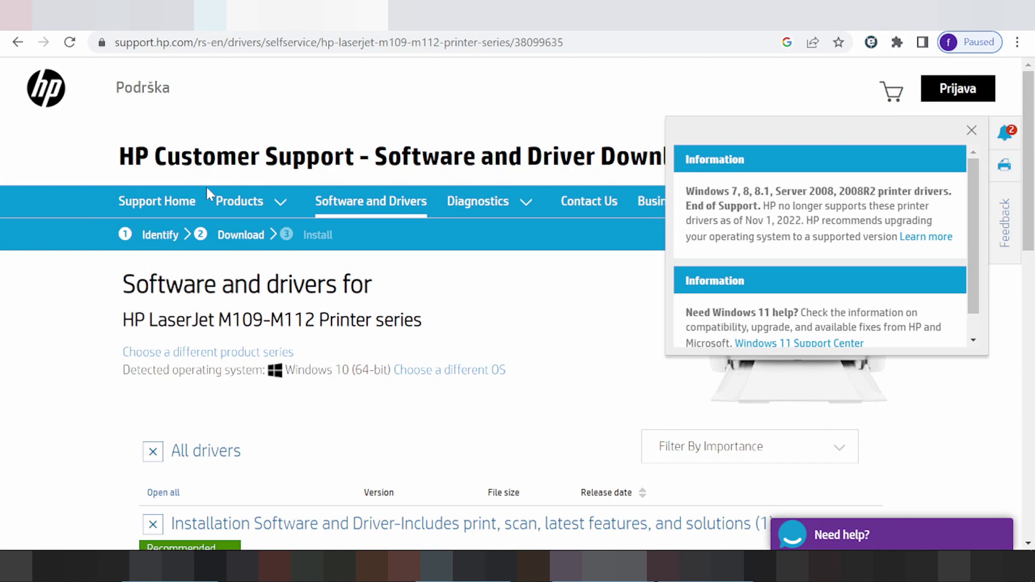
pyautogui.click(972, 130)
pyautogui.click(474, 203)
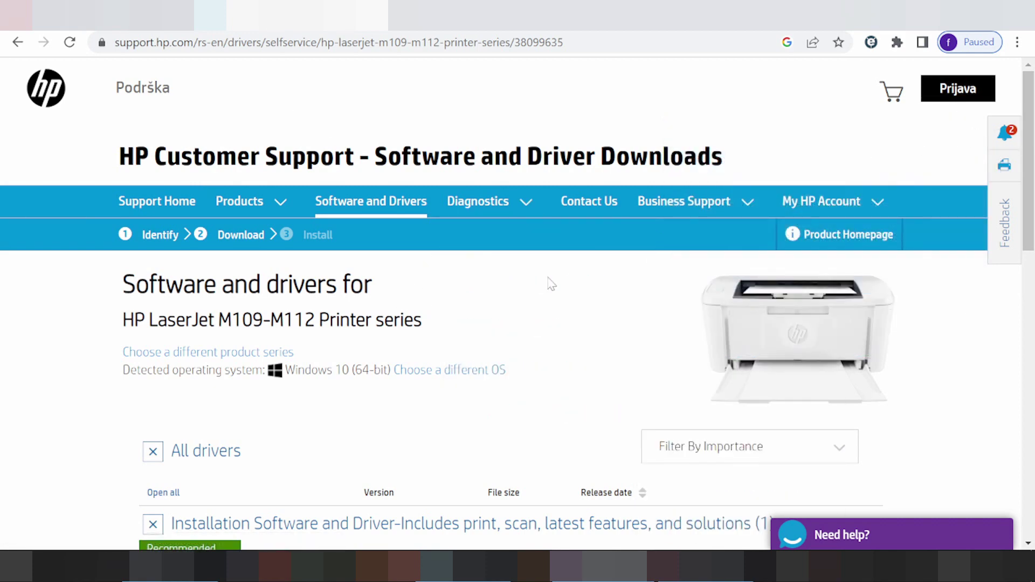
# Step: Choose Mac OS with version macOS 12 in the operating system chooser and apply it
pyautogui.click(462, 373)
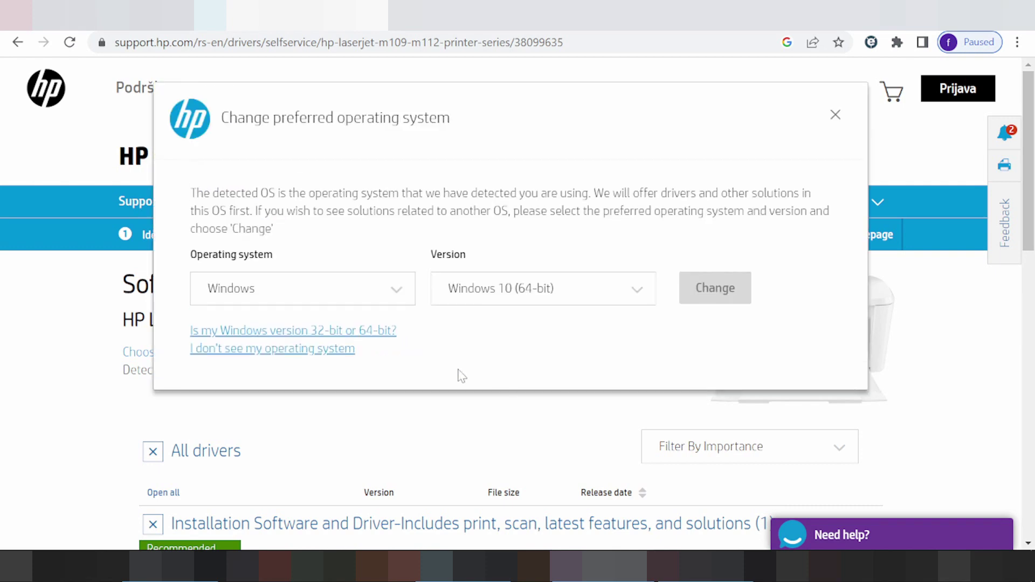
pyautogui.click(240, 290)
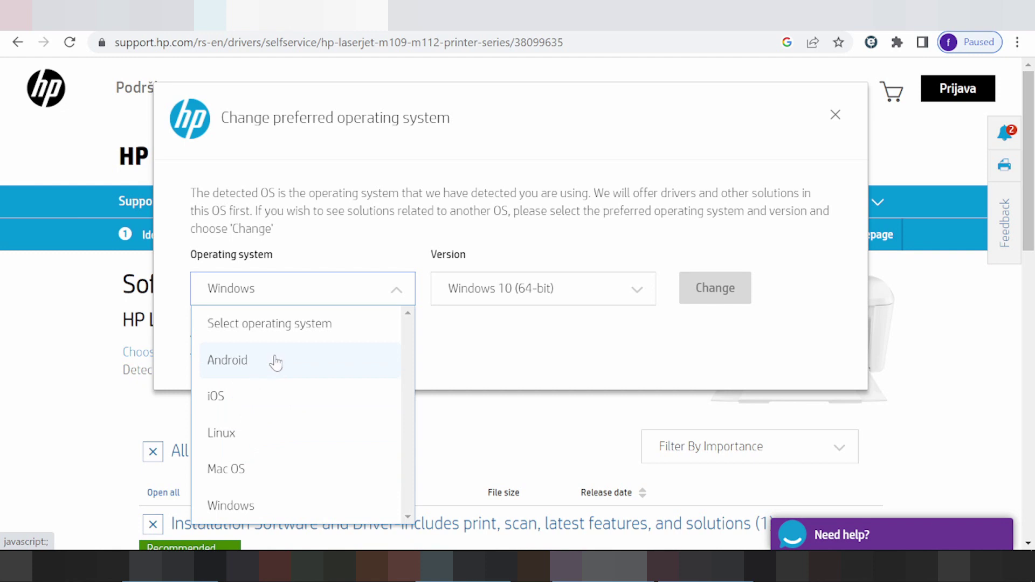
pyautogui.scroll(-2, 276, 362)
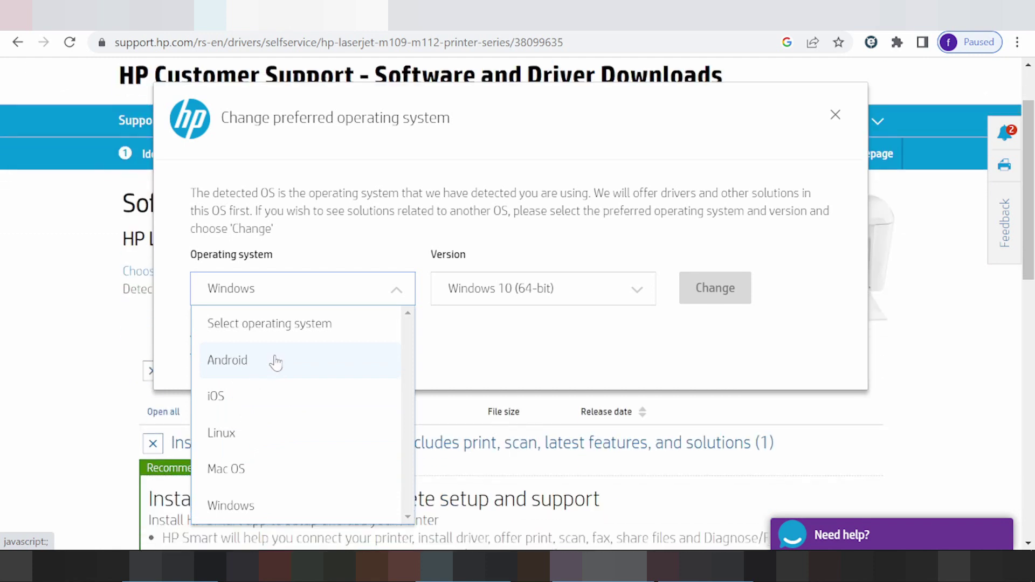
pyautogui.click(241, 471)
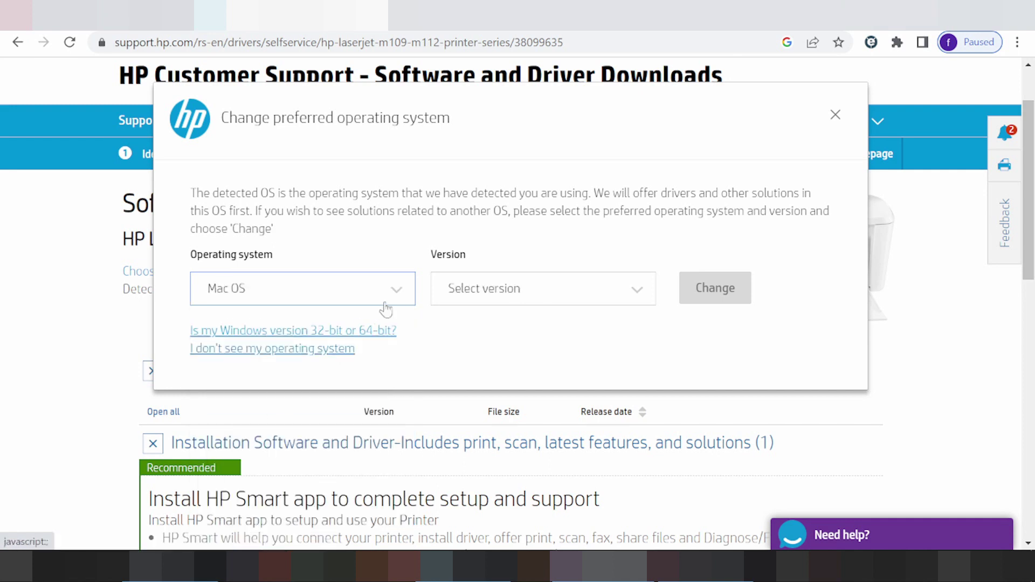
pyautogui.click(446, 302)
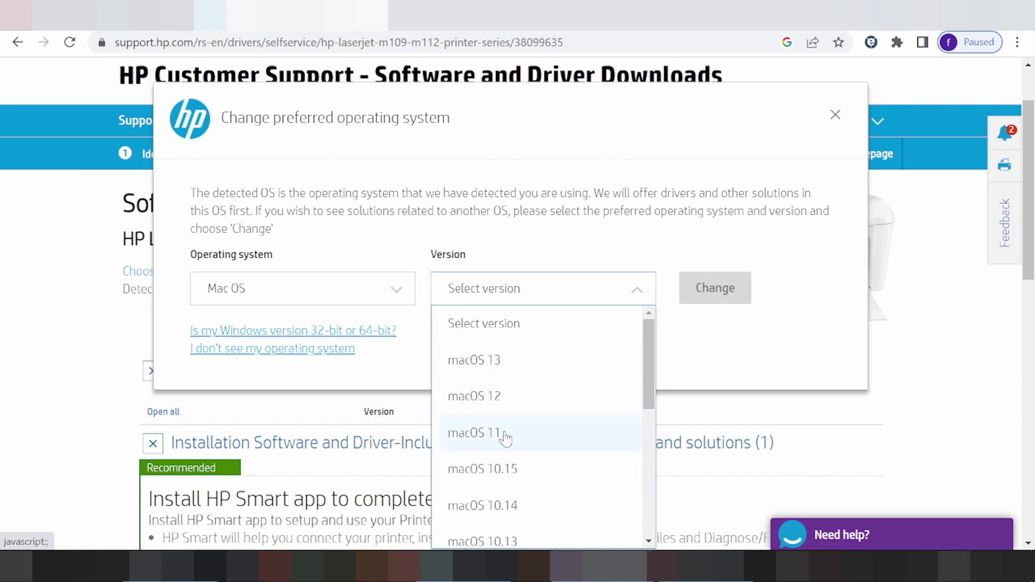
pyautogui.scroll(-3, 527, 396)
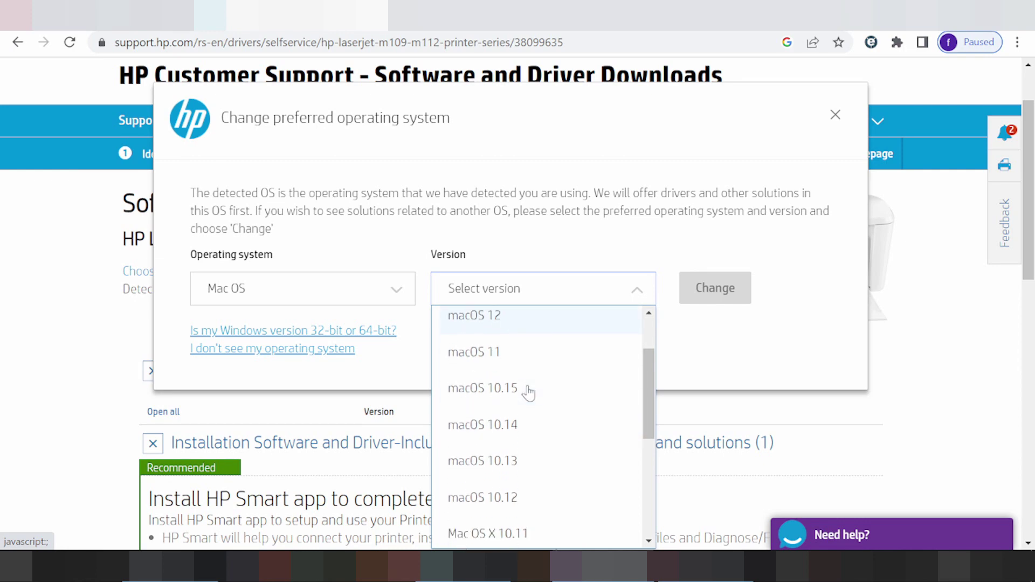
pyautogui.scroll(-2, 518, 429)
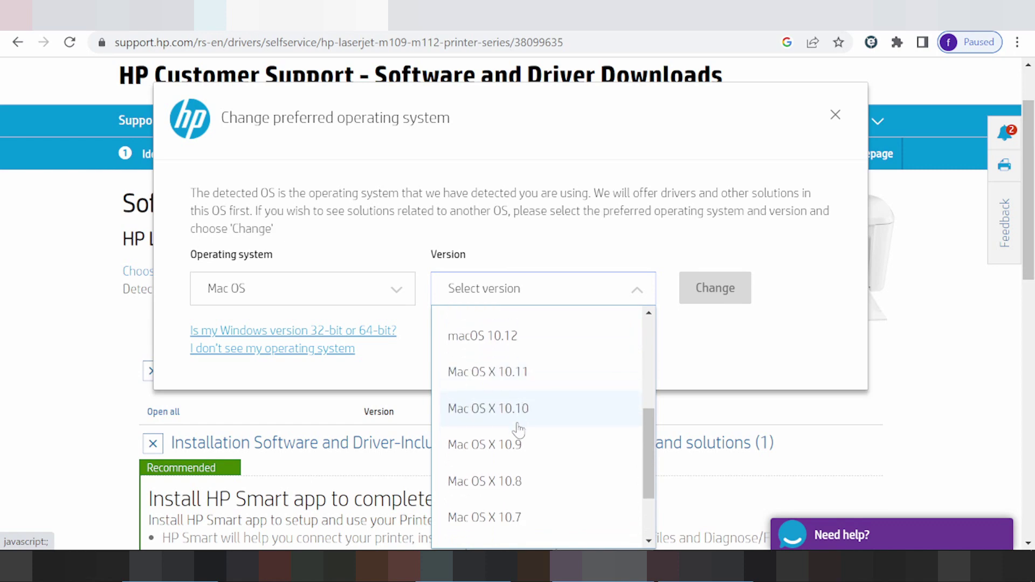
pyautogui.scroll(5, 518, 430)
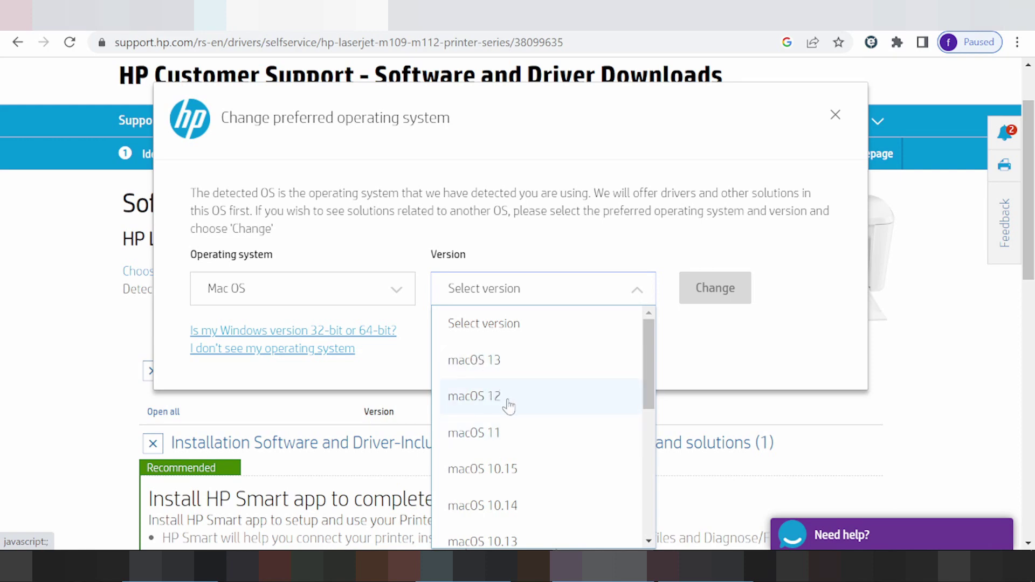
pyautogui.click(508, 405)
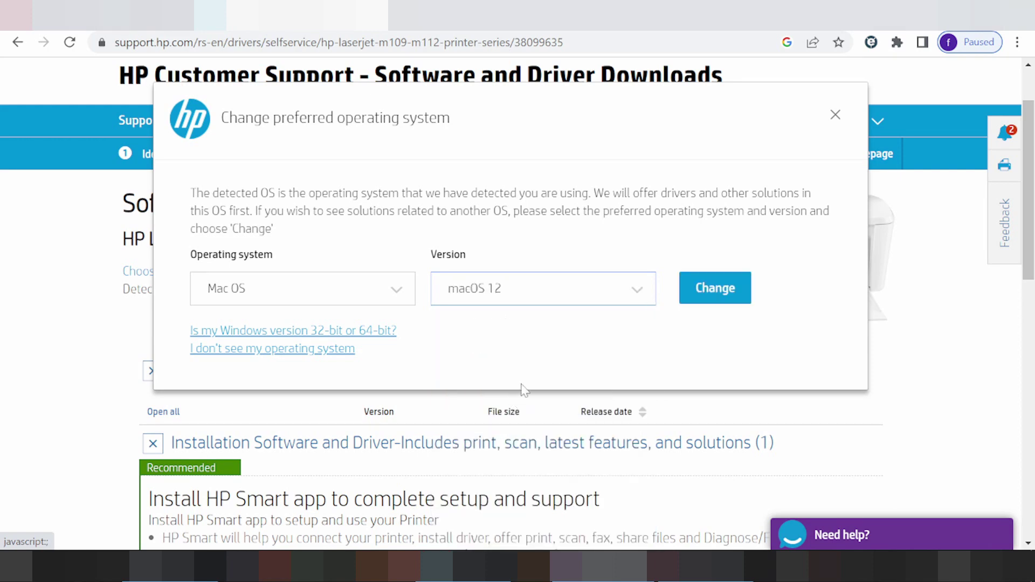
pyautogui.click(706, 305)
# Step: Scroll past the HP Smart recommendation and expand the Printer Firmware category
pyautogui.scroll(-3, 701, 299)
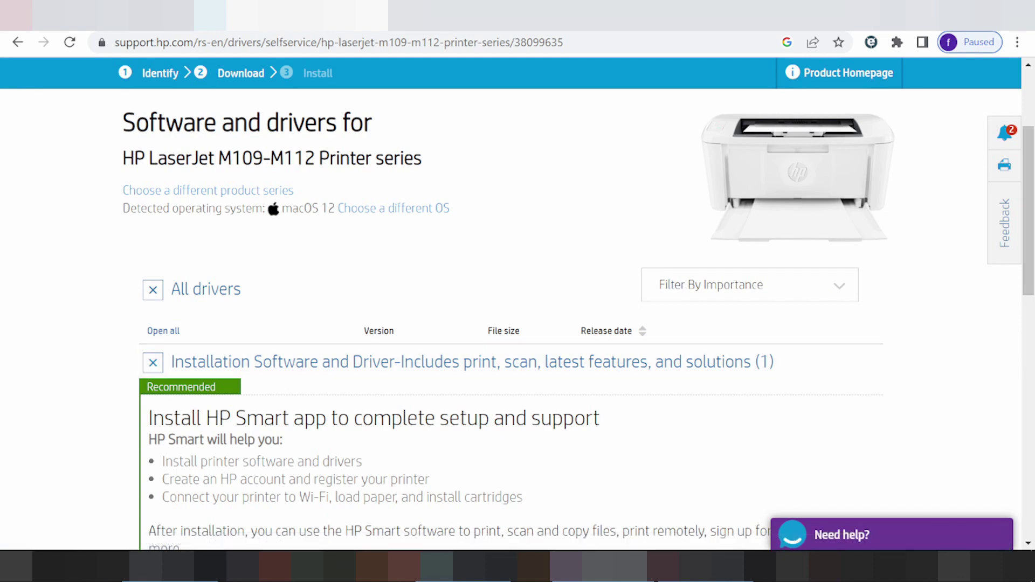
pyautogui.scroll(-2, 449, 386)
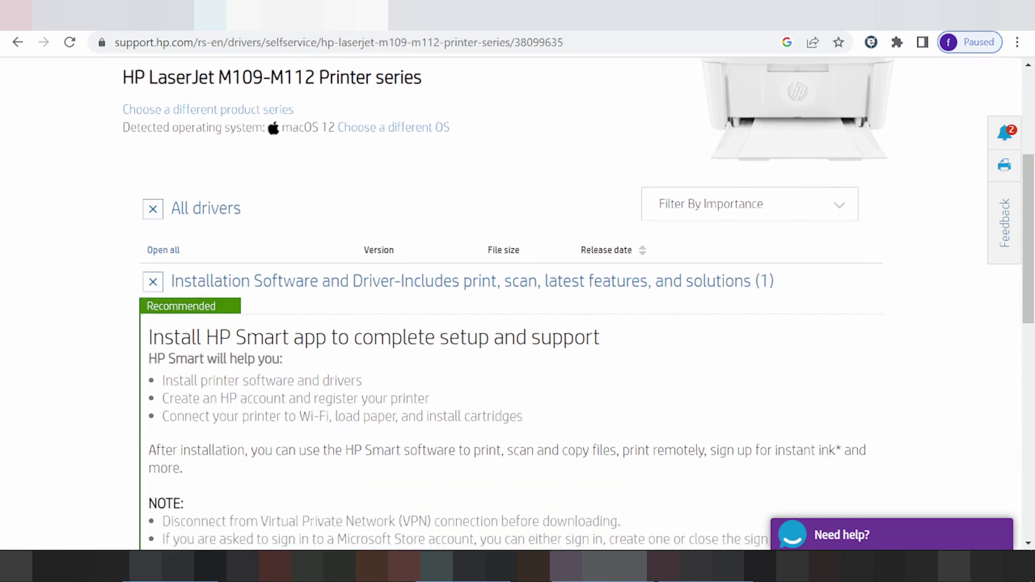
pyautogui.scroll(-2, 368, 360)
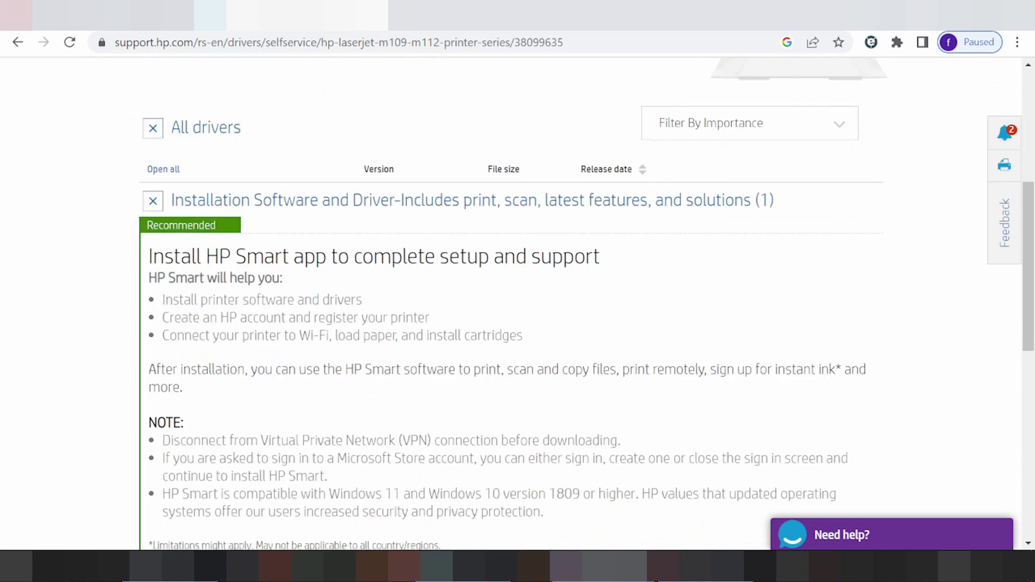
pyautogui.moveTo(164, 257); pyautogui.dragTo(236, 278)
pyautogui.scroll(-5, 261, 316)
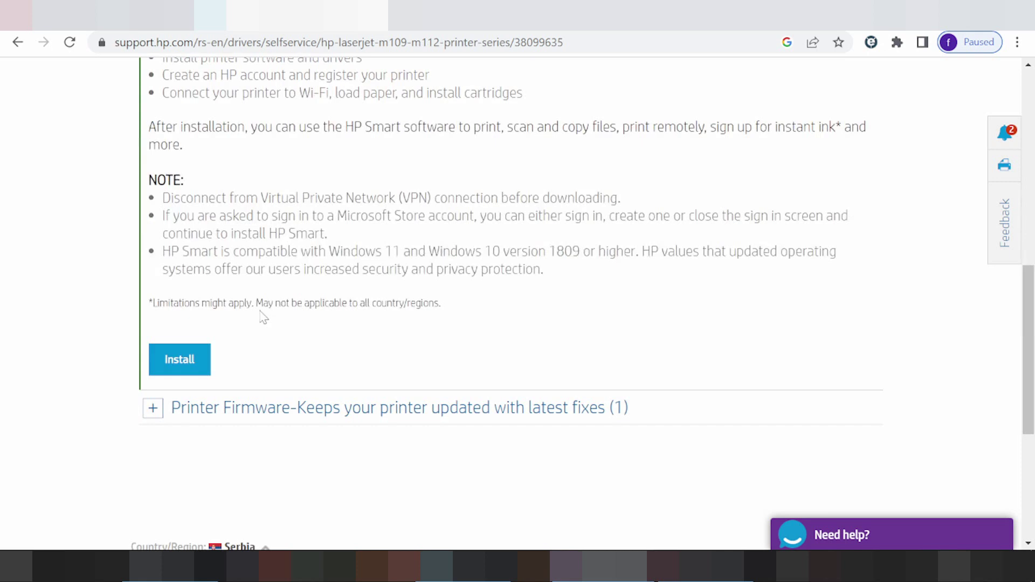
pyautogui.click(151, 412)
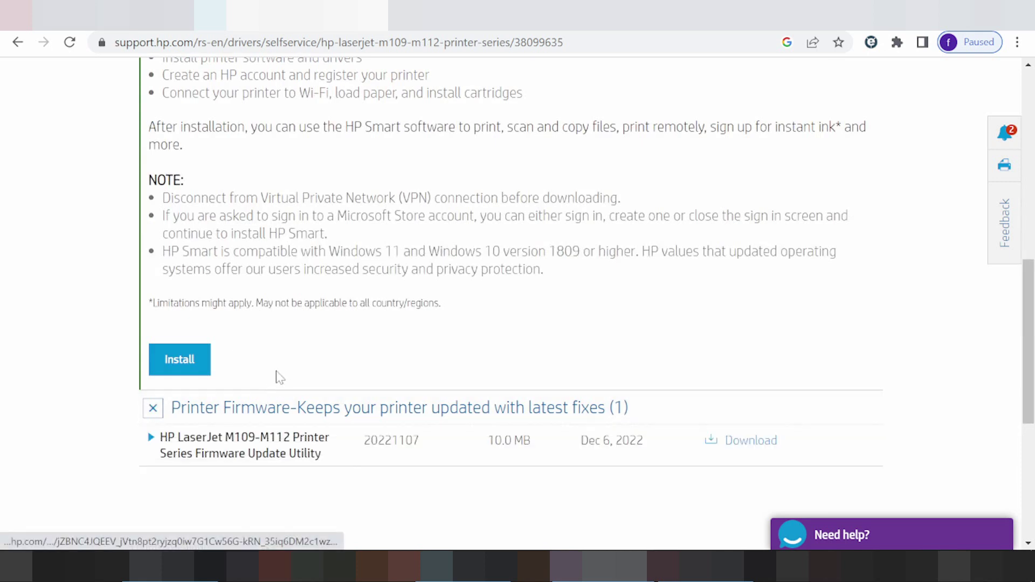
# Step: Expand the M109-M112 Firmware Update Utility details and review its description, 20221107 .dmg file and fixes
pyautogui.click(152, 438)
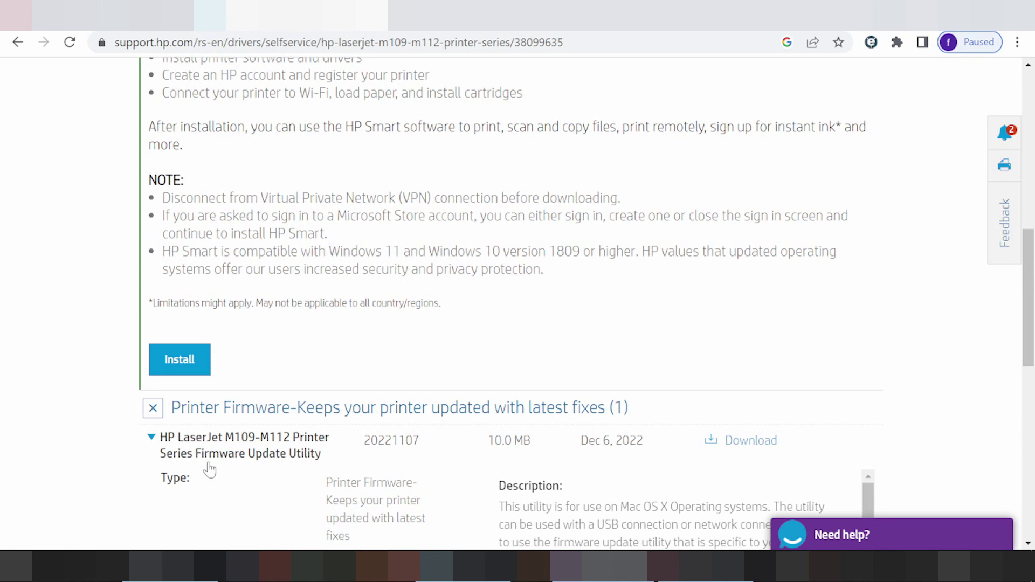
pyautogui.scroll(-1, 244, 463)
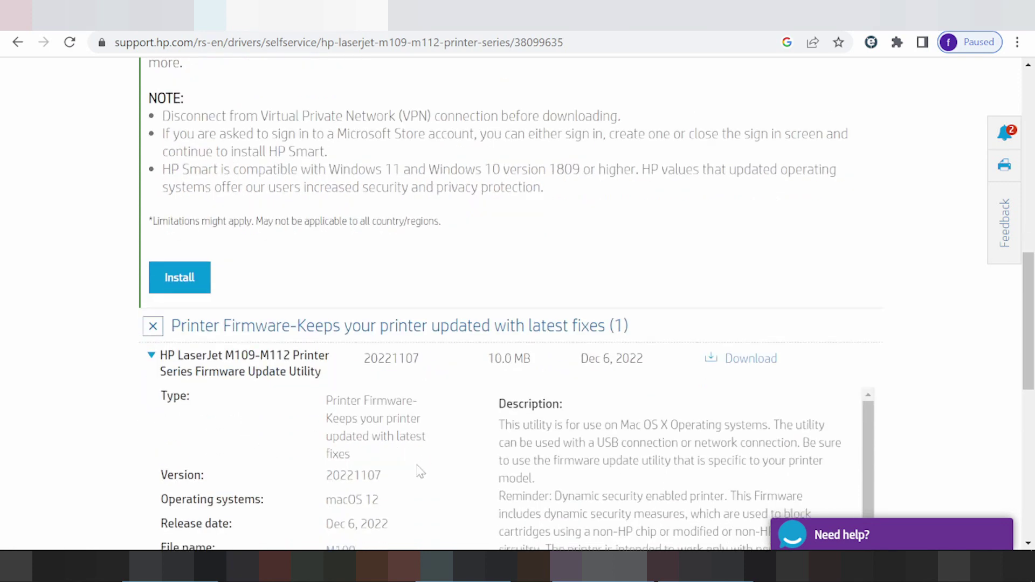
pyautogui.scroll(-1, 420, 472)
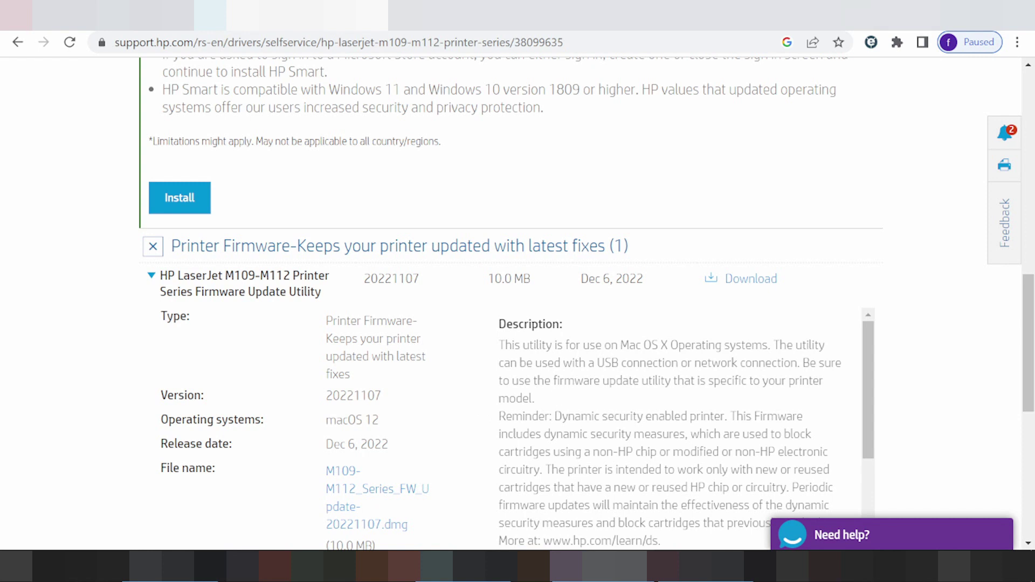
pyautogui.moveTo(604, 363); pyautogui.dragTo(692, 397)
pyautogui.scroll(-3, 693, 397)
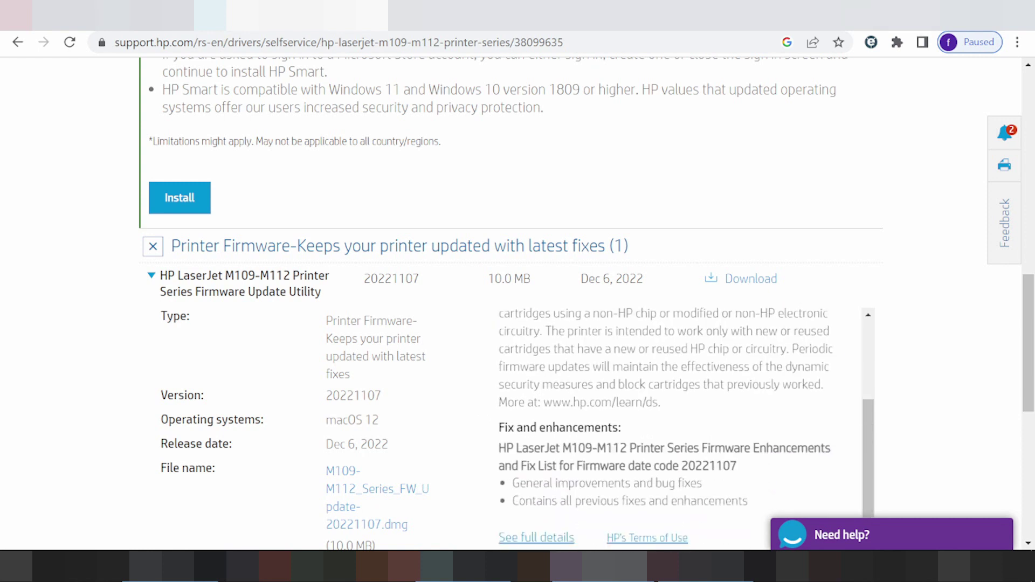
pyautogui.scroll(-1, 445, 377)
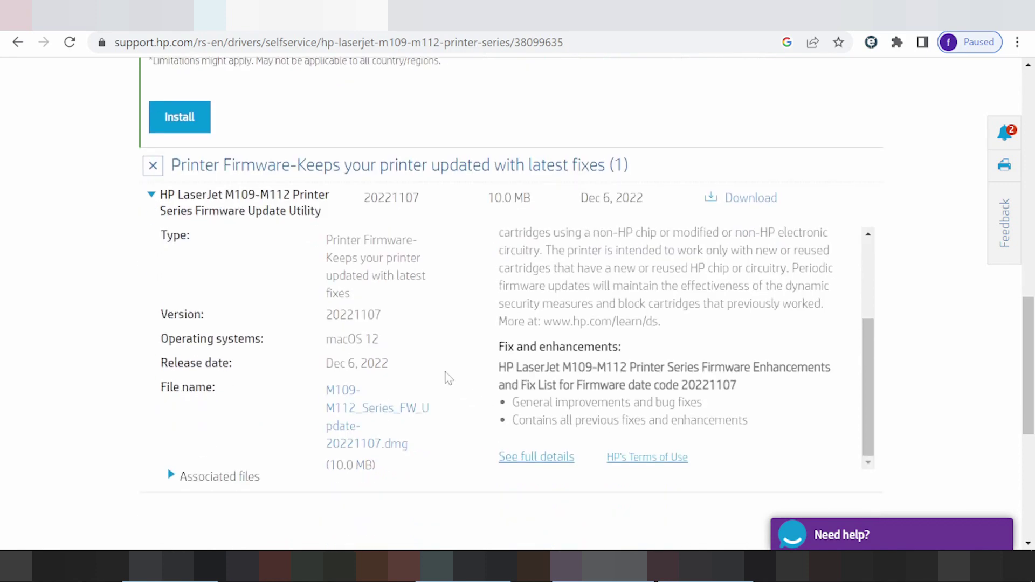
pyautogui.scroll(3, 445, 376)
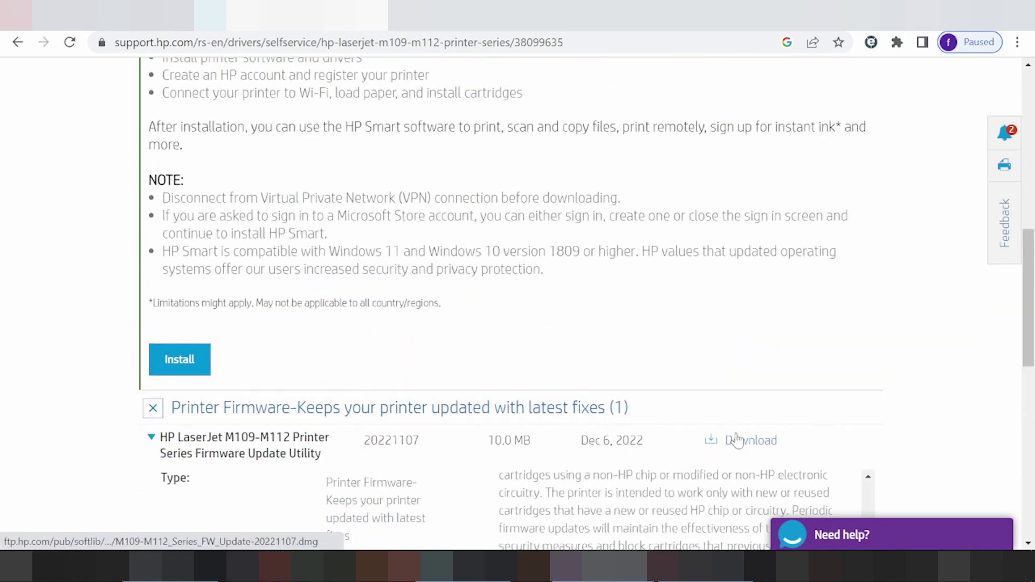
pyautogui.scroll(-2, 736, 439)
# Step: Change the operating system chooser to Windows, version Windows 11, and apply it
pyautogui.scroll(2, 358, 488)
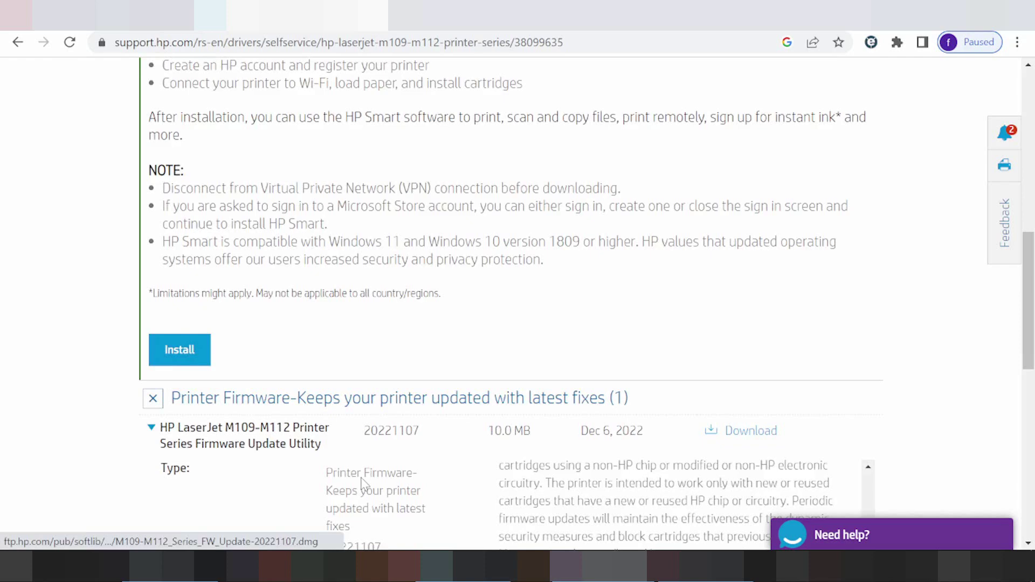
pyautogui.scroll(6, 360, 484)
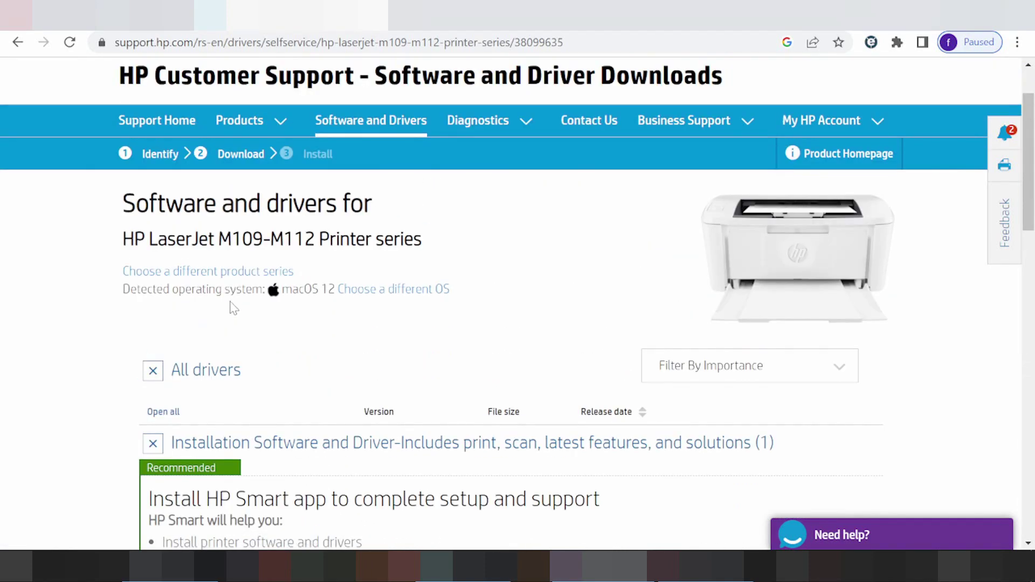
pyautogui.click(406, 301)
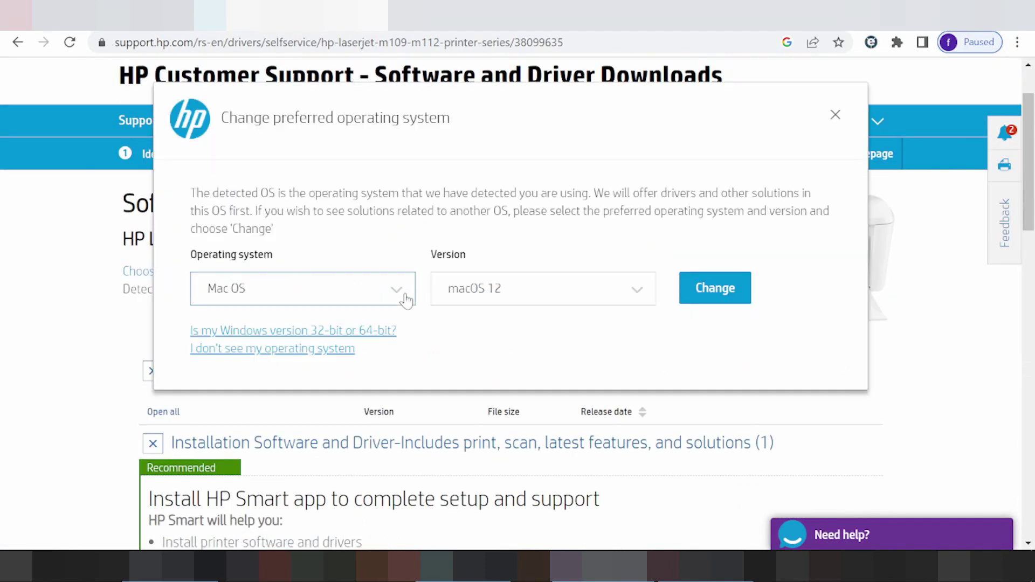
pyautogui.click(402, 295)
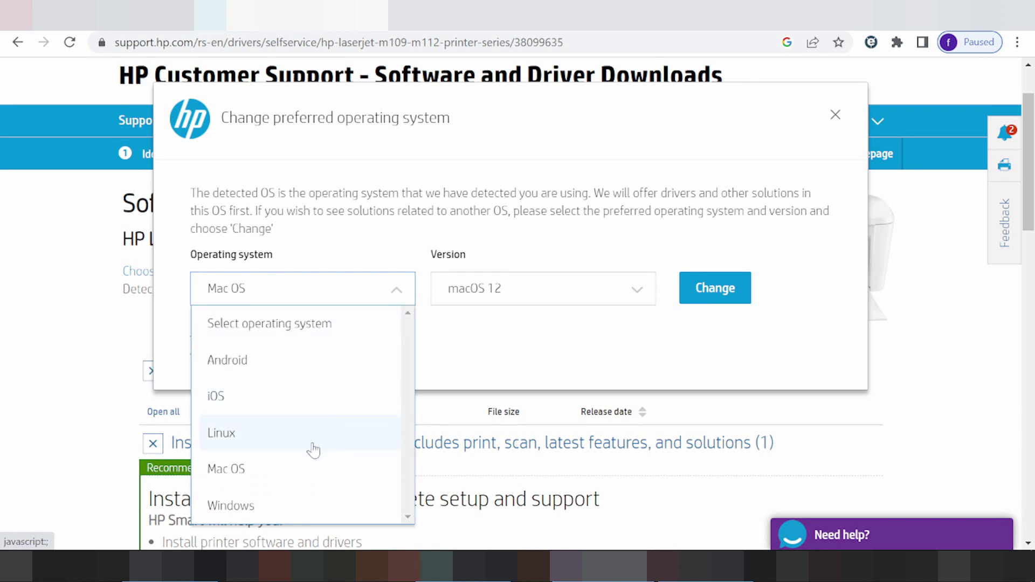
pyautogui.click(219, 500)
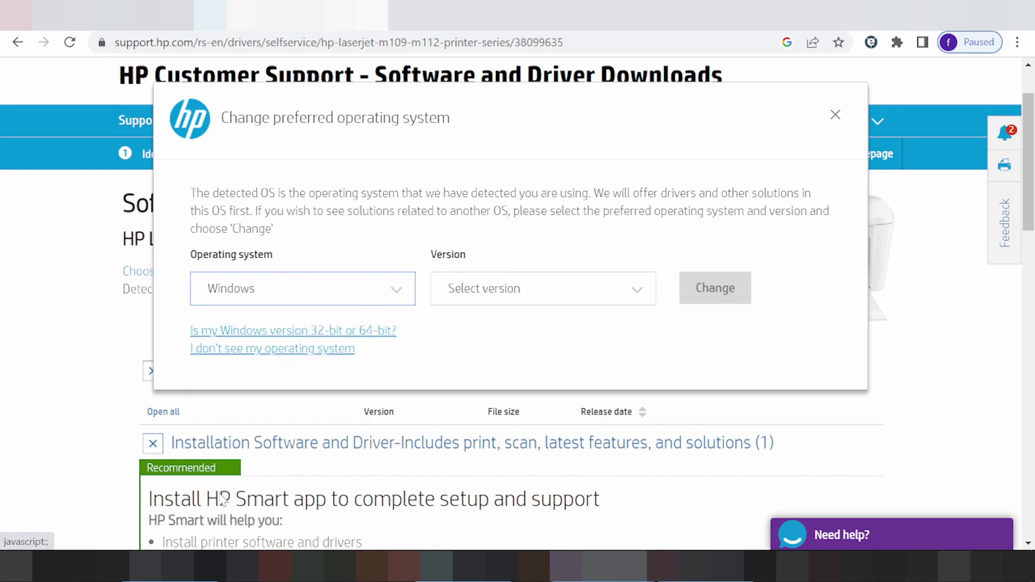
pyautogui.click(503, 302)
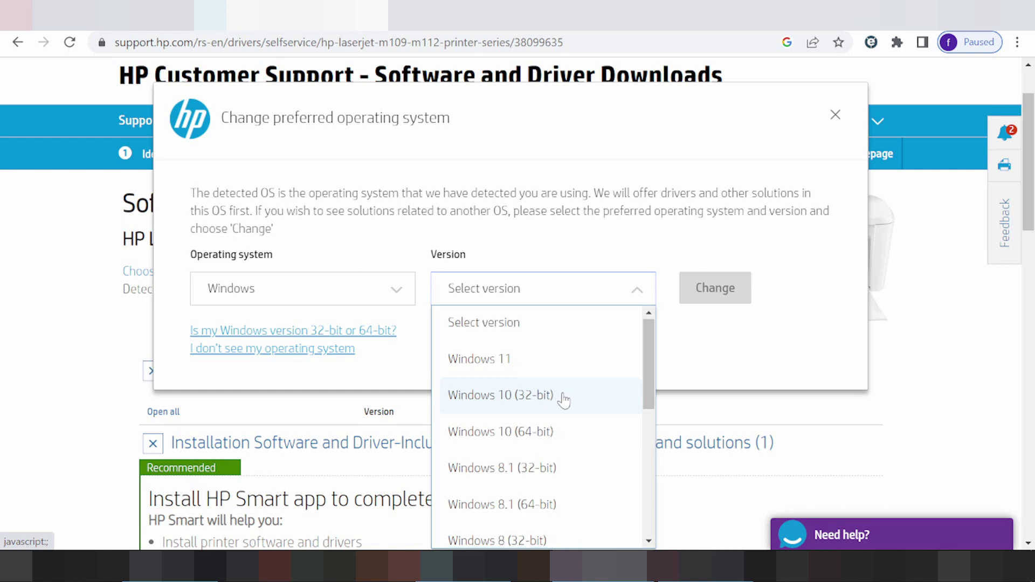
pyautogui.scroll(-1, 560, 396)
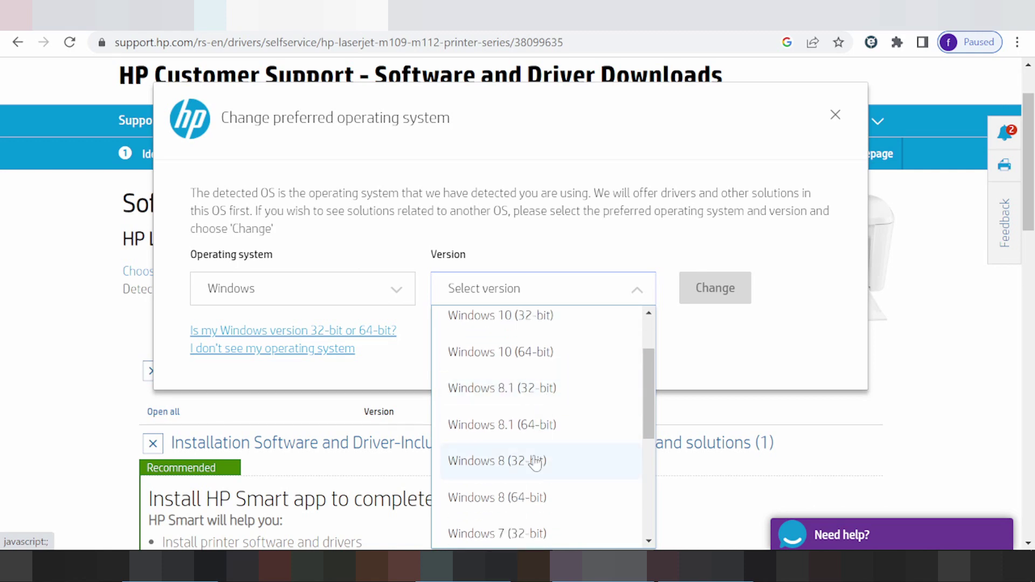
pyautogui.scroll(-1, 534, 464)
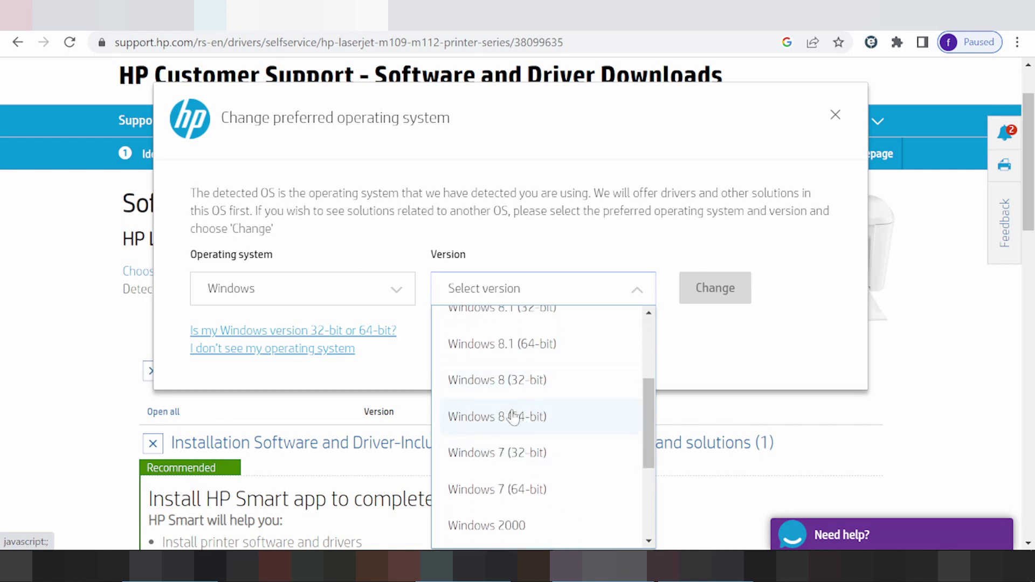
pyautogui.scroll(-2, 513, 415)
pyautogui.scroll(-1, 512, 417)
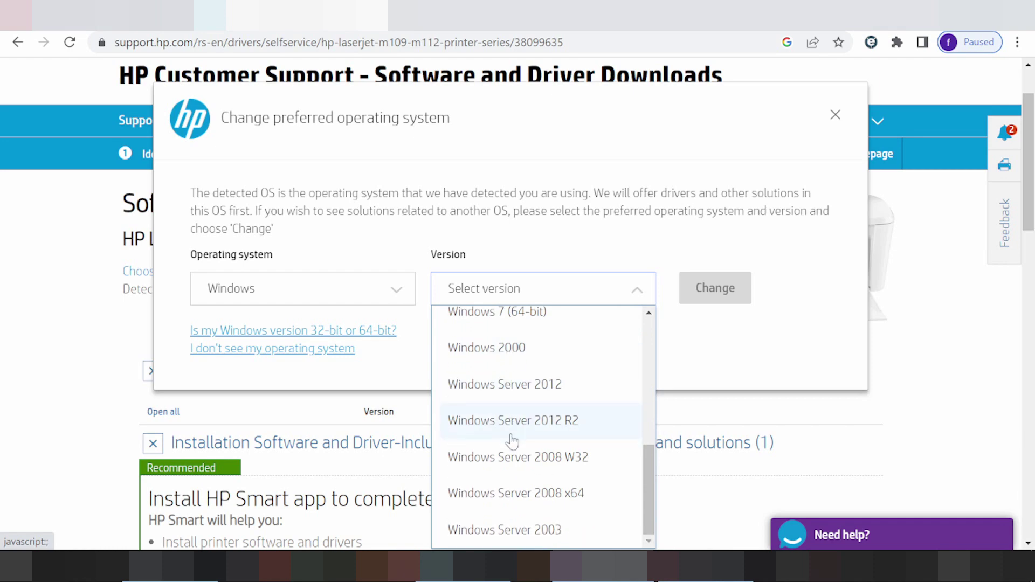
pyautogui.scroll(6, 510, 419)
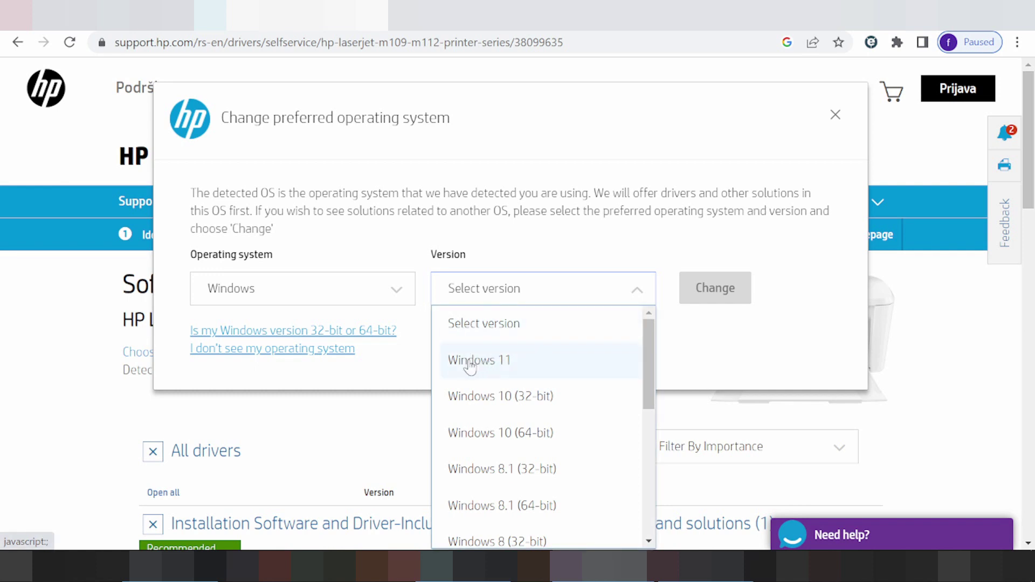
pyautogui.click(470, 362)
pyautogui.click(715, 289)
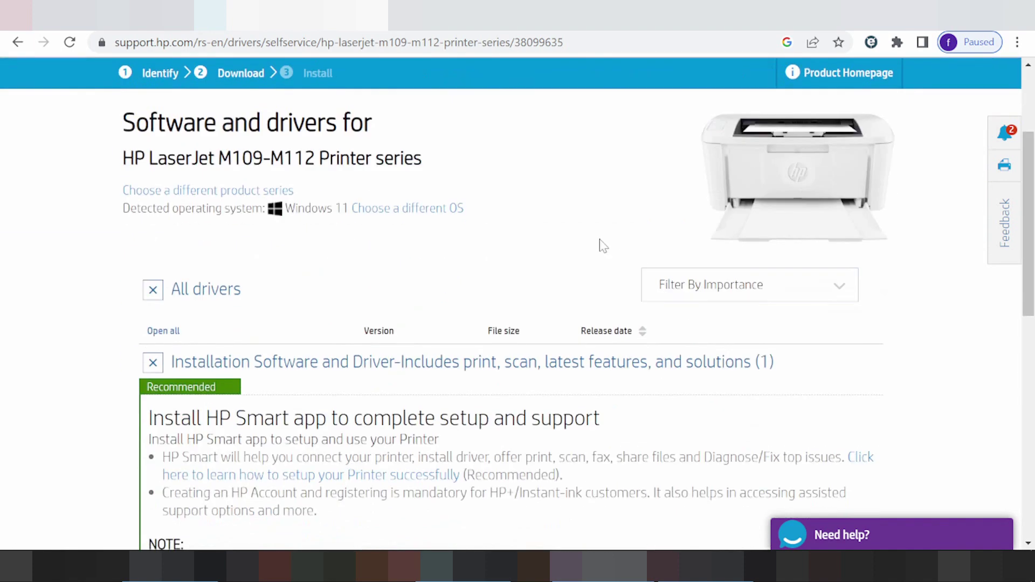
pyautogui.scroll(-2, 601, 243)
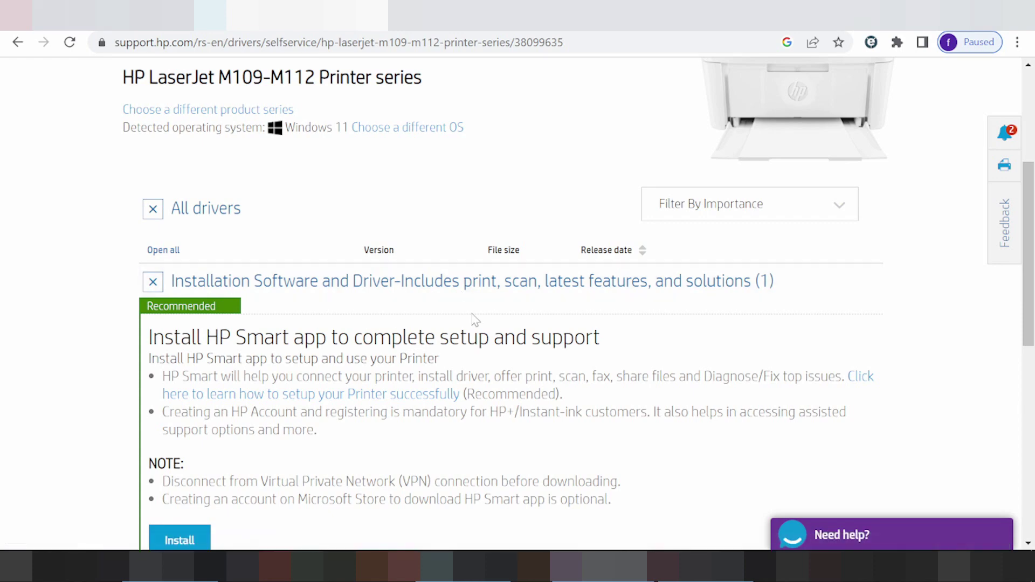
pyautogui.scroll(-1, 473, 326)
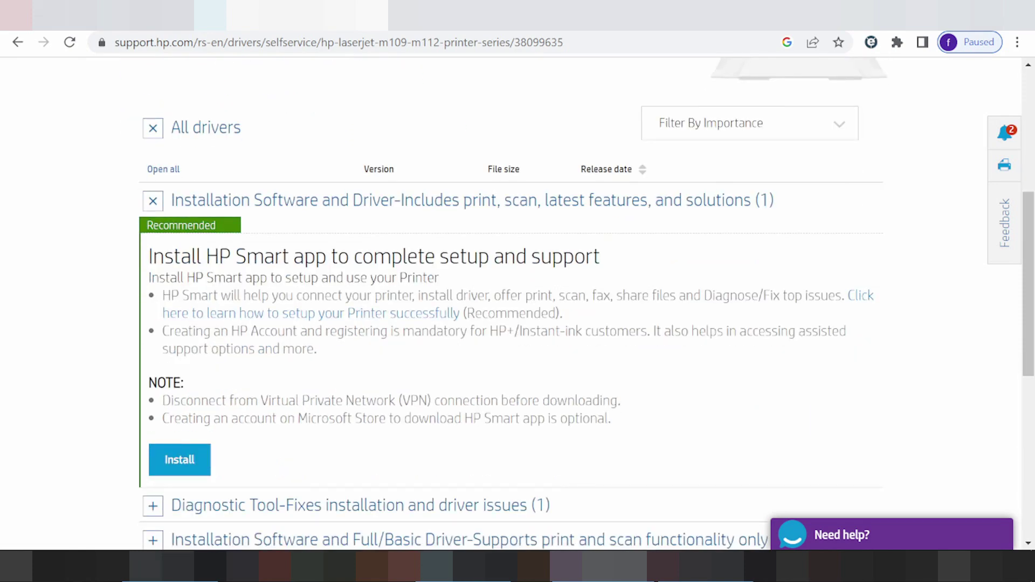
pyautogui.moveTo(145, 231); pyautogui.dragTo(210, 227)
pyautogui.scroll(-2, 271, 231)
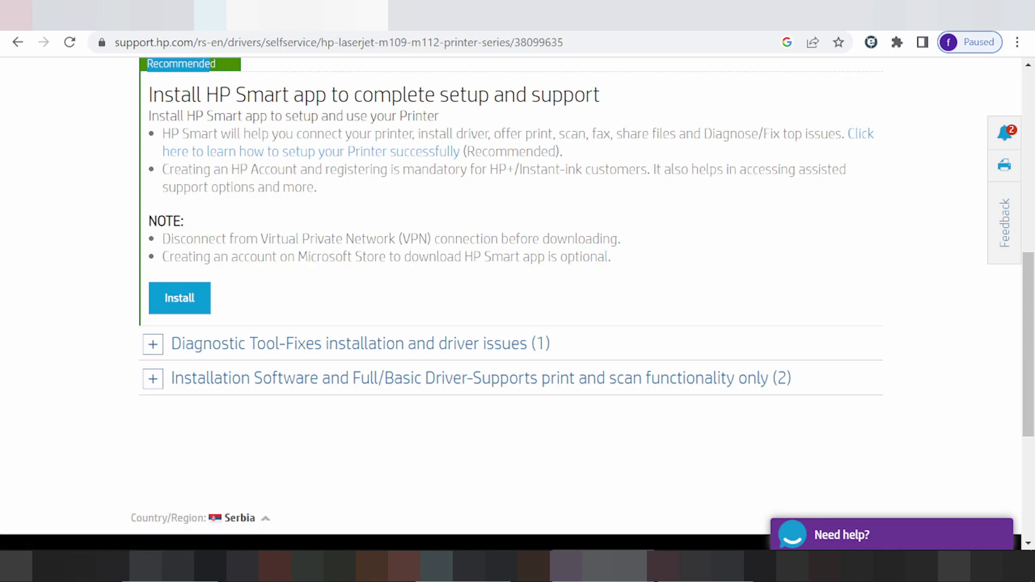
pyautogui.scroll(-1, 342, 254)
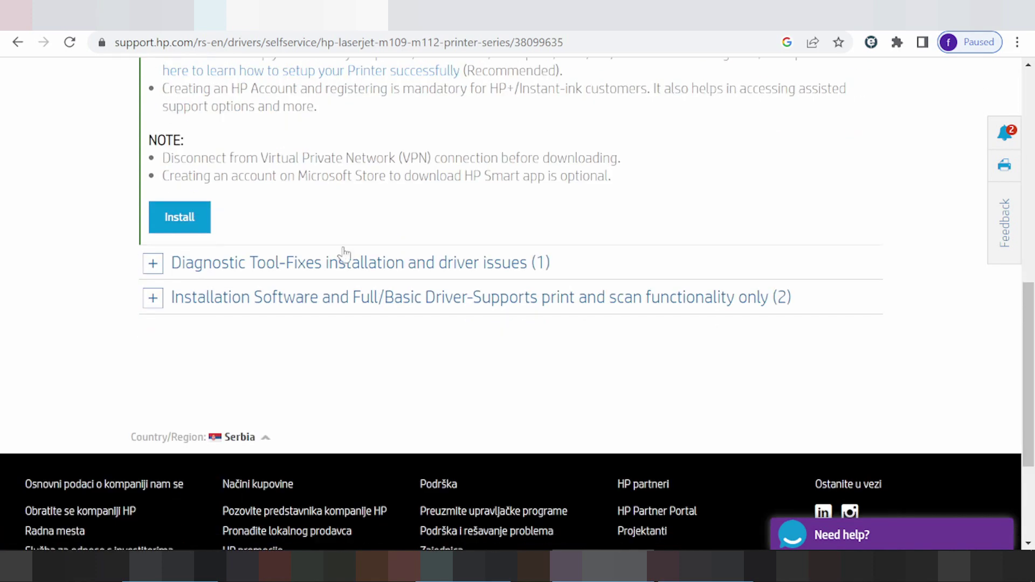
# Step: Expand Installation Software and Full/Basic Driver and show the EasyStart offline package (54.3.5247) details
pyautogui.click(154, 299)
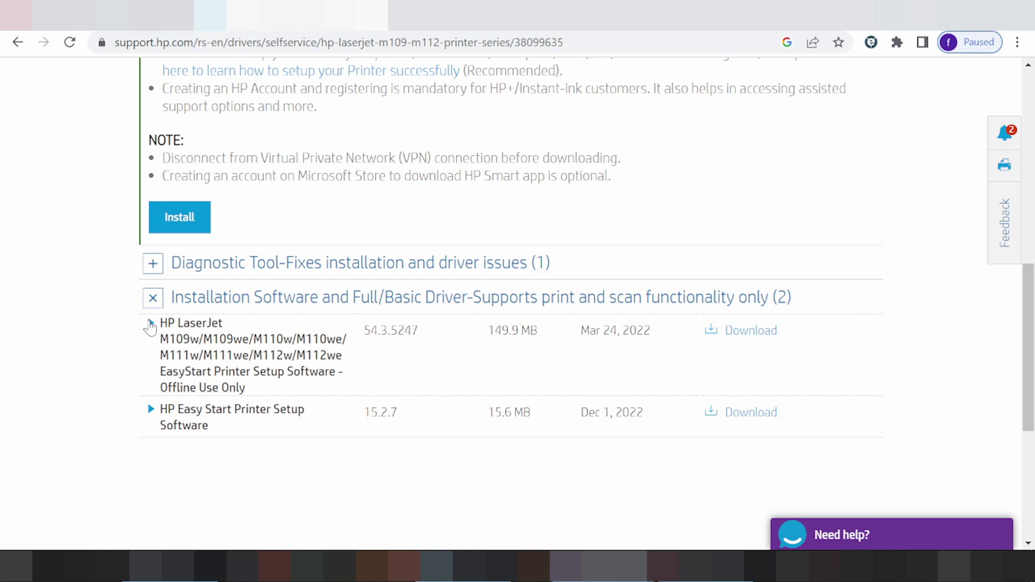
pyautogui.click(150, 325)
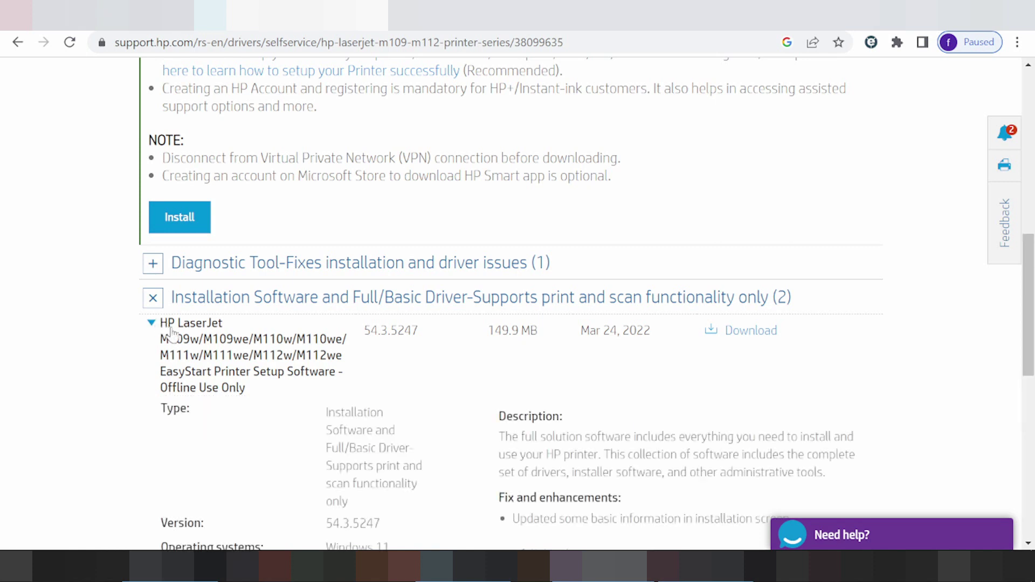
pyautogui.scroll(-1, 171, 334)
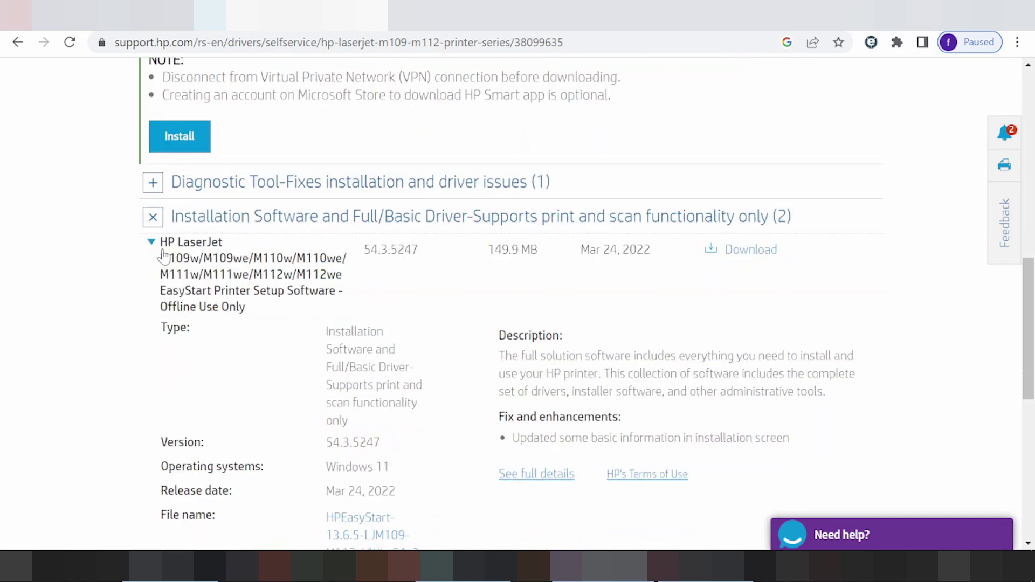
pyautogui.moveTo(162, 263); pyautogui.dragTo(218, 259)
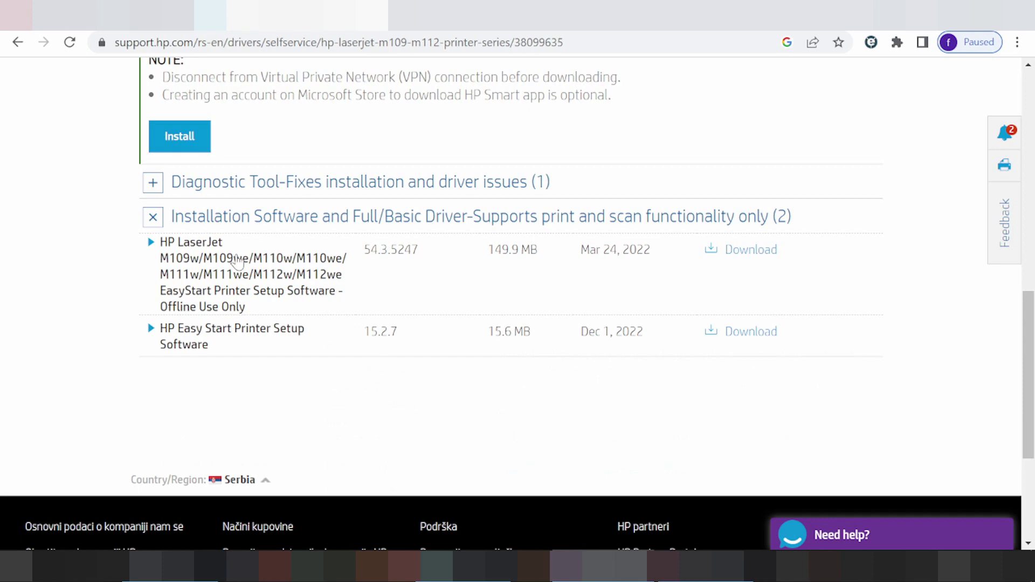
pyautogui.click(264, 263)
pyautogui.scroll(-3, 329, 286)
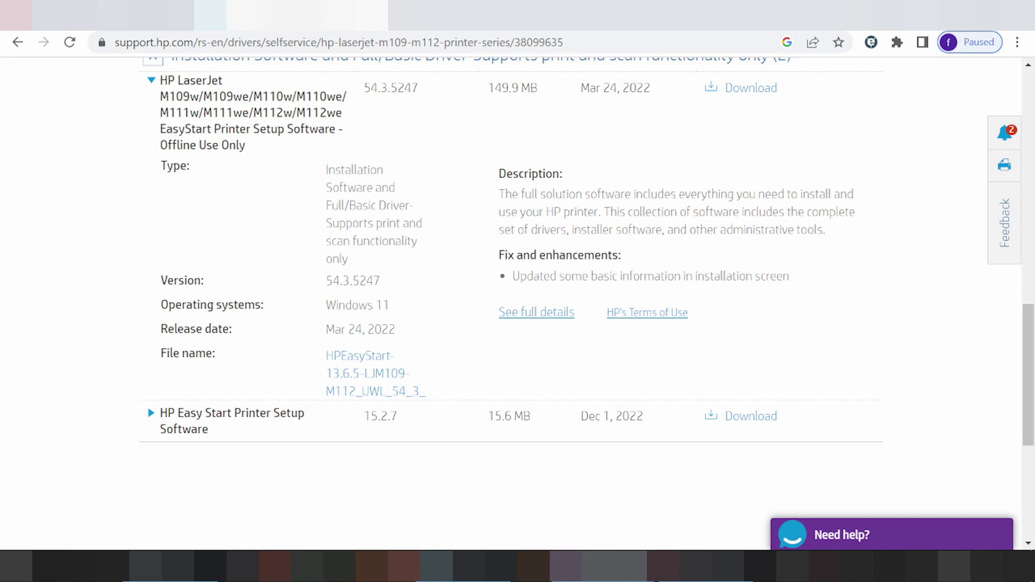
pyautogui.scroll(2, 712, 231)
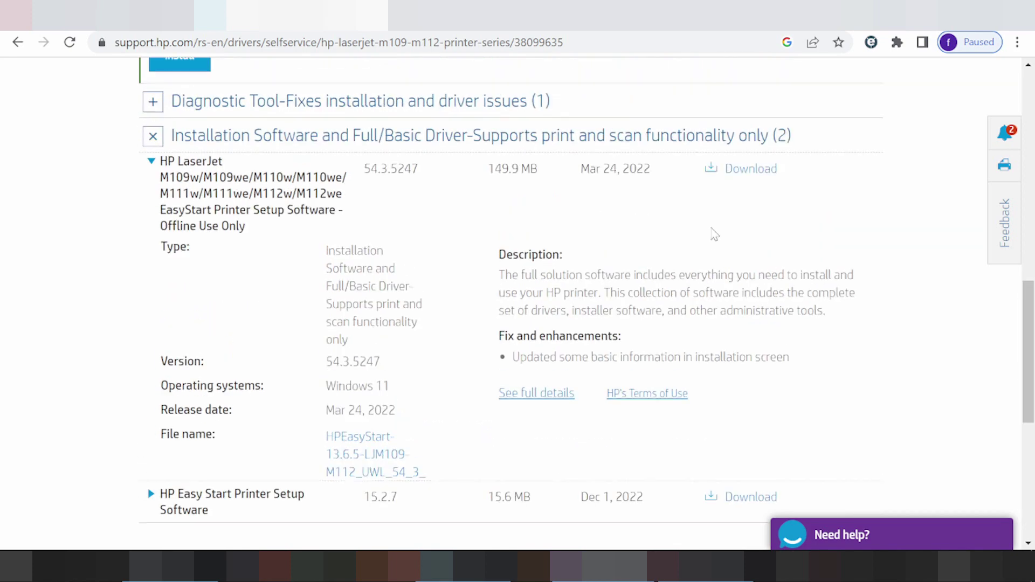
# Step: Download the 150 MB EasyStart offline installer and close the 'Here's your file' popup
pyautogui.click(730, 172)
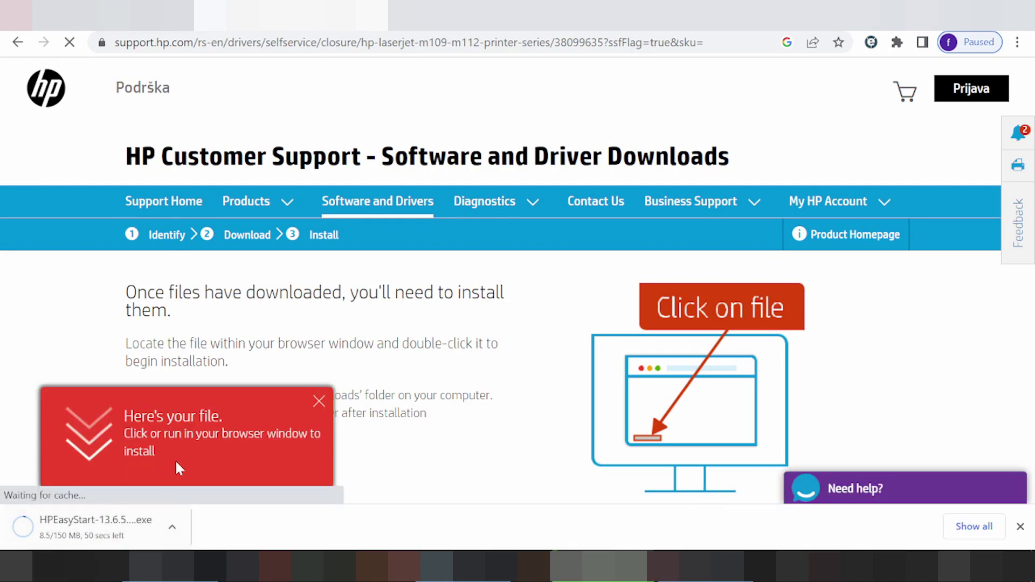
pyautogui.click(319, 401)
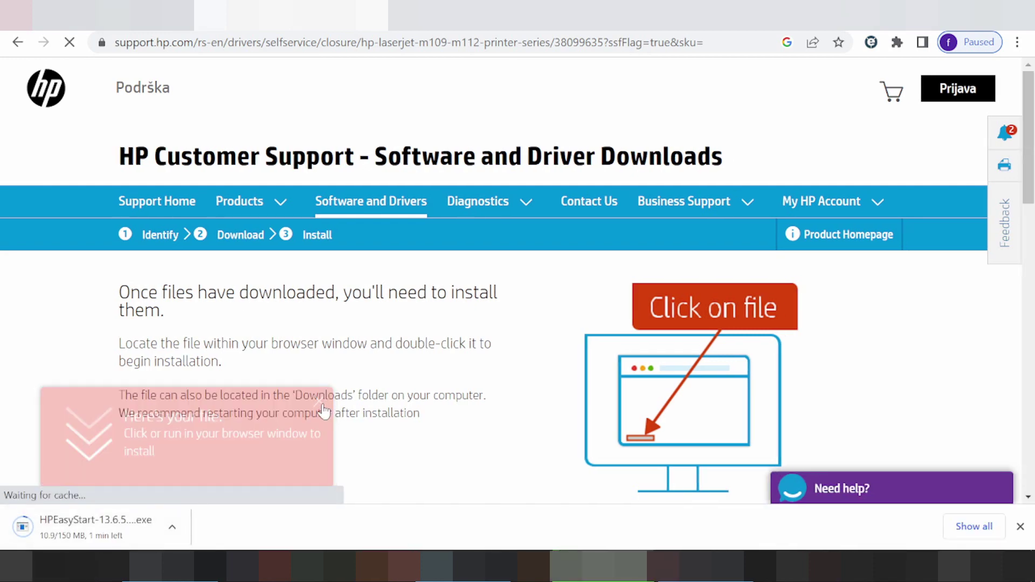
# Step: Go back to the M109-M112 drivers page, close the Information notice, and check the download's menu
pyautogui.click(18, 43)
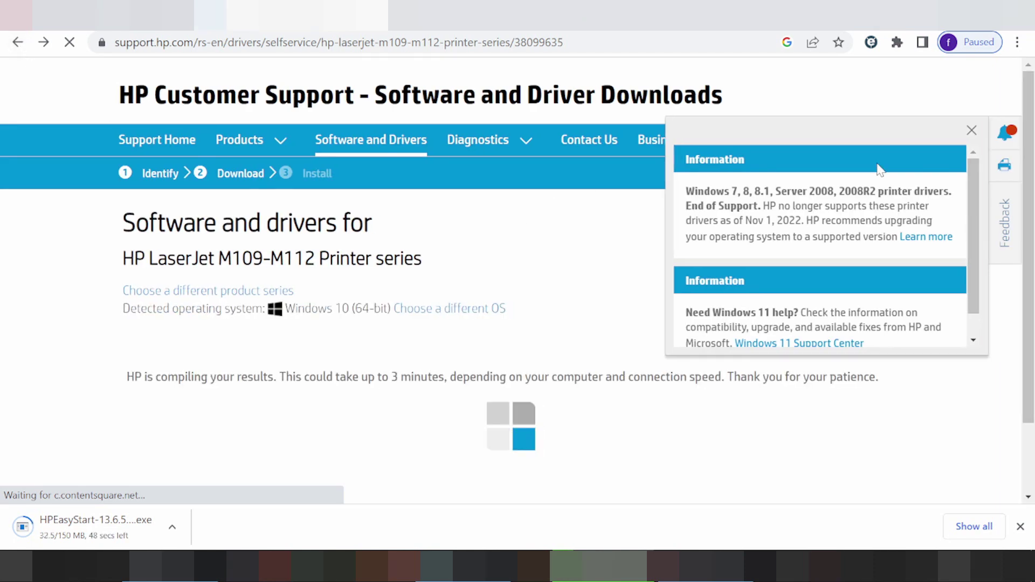
pyautogui.click(969, 138)
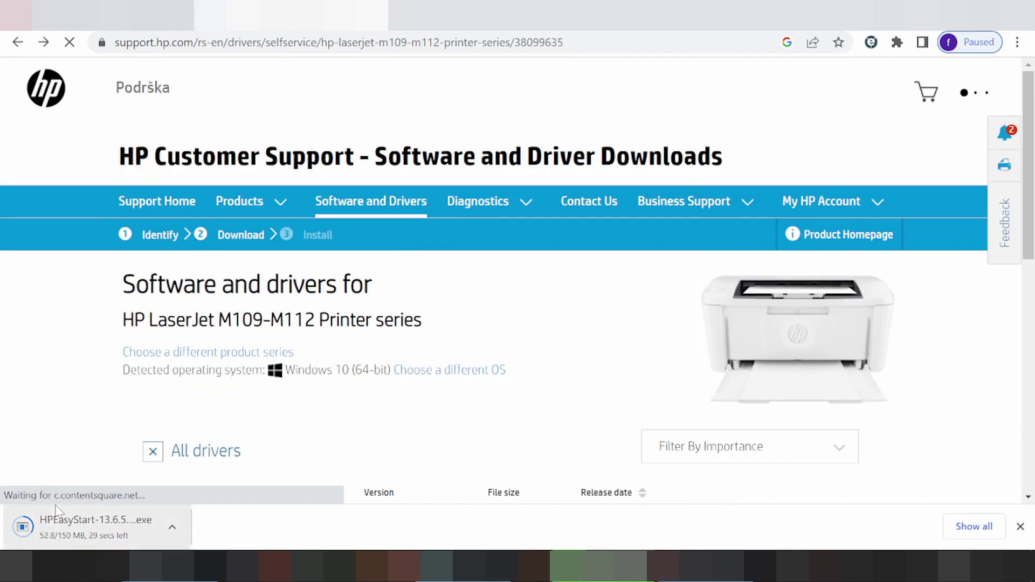
pyautogui.scroll(10, 92, 180)
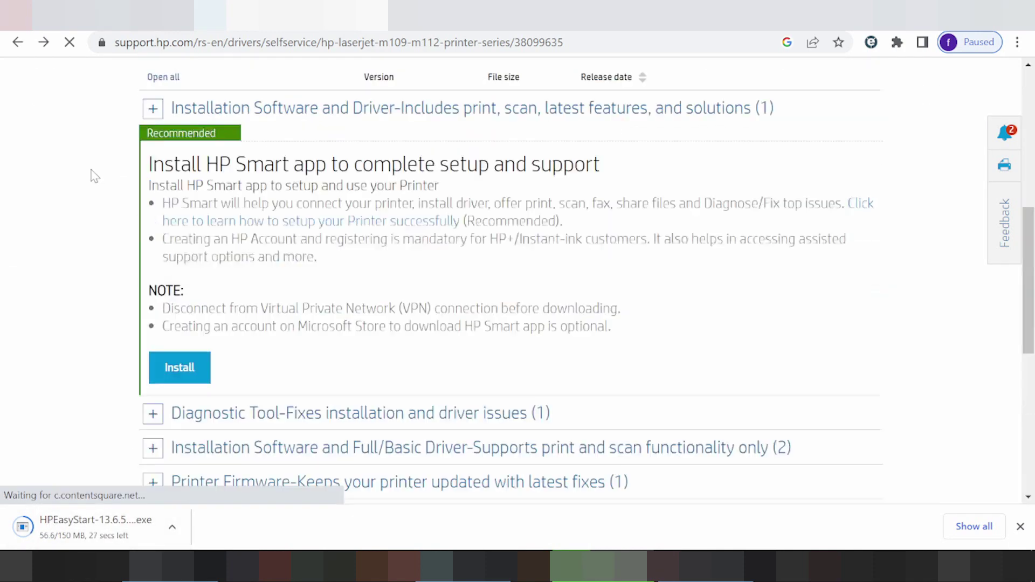
pyautogui.scroll(3, 95, 176)
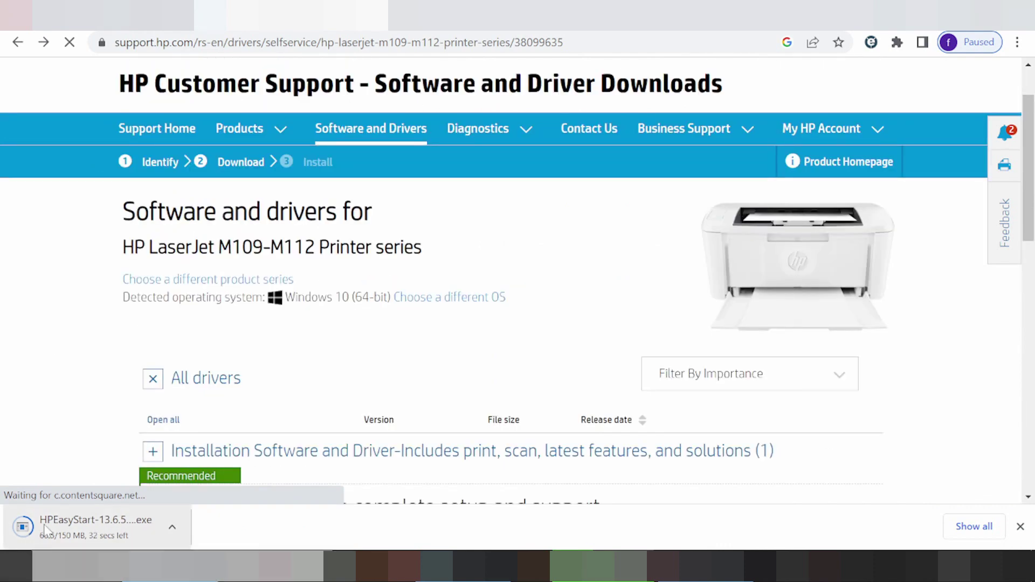
pyautogui.click(172, 527)
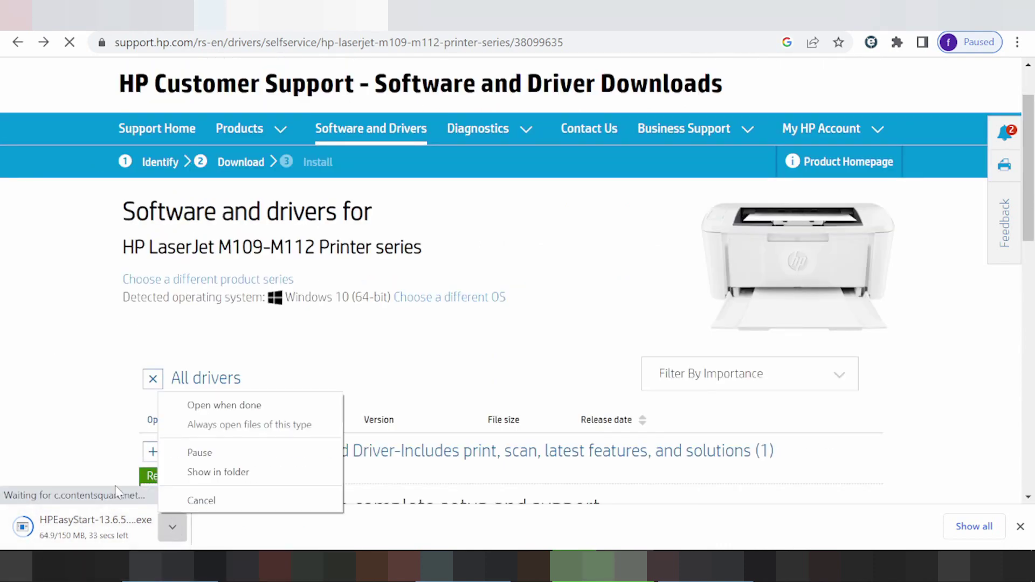
pyautogui.click(92, 443)
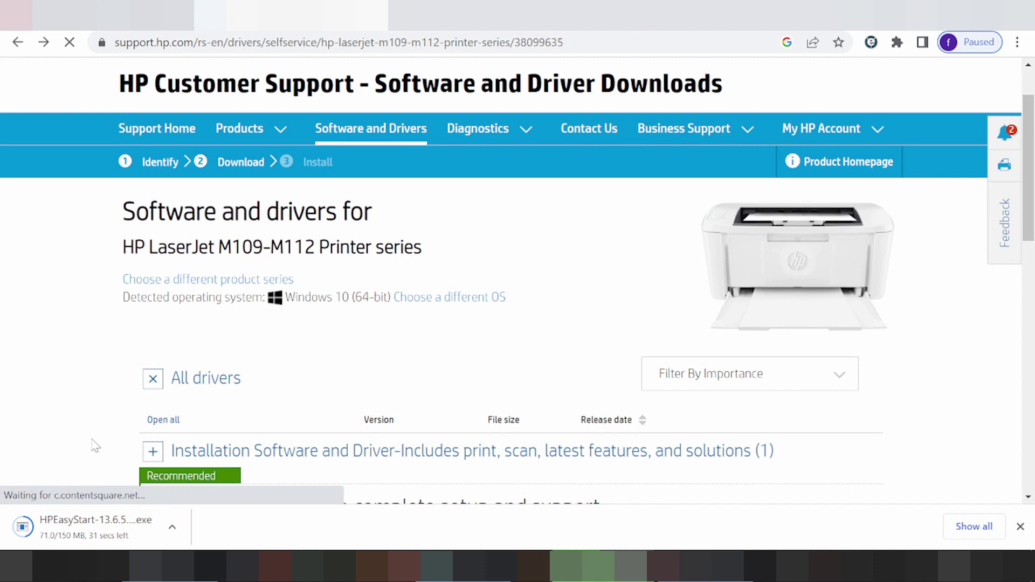